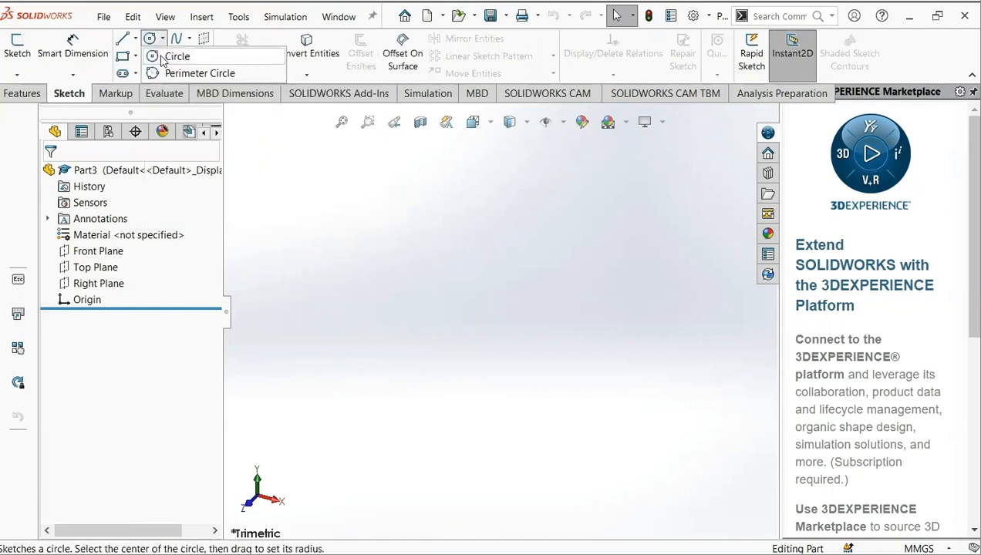
# - Sketch on the Front Plane a circle of about 7.6 mm radius directly above the origin and one of about 8.9 mm directly right of it
pyautogui.click(162, 59)
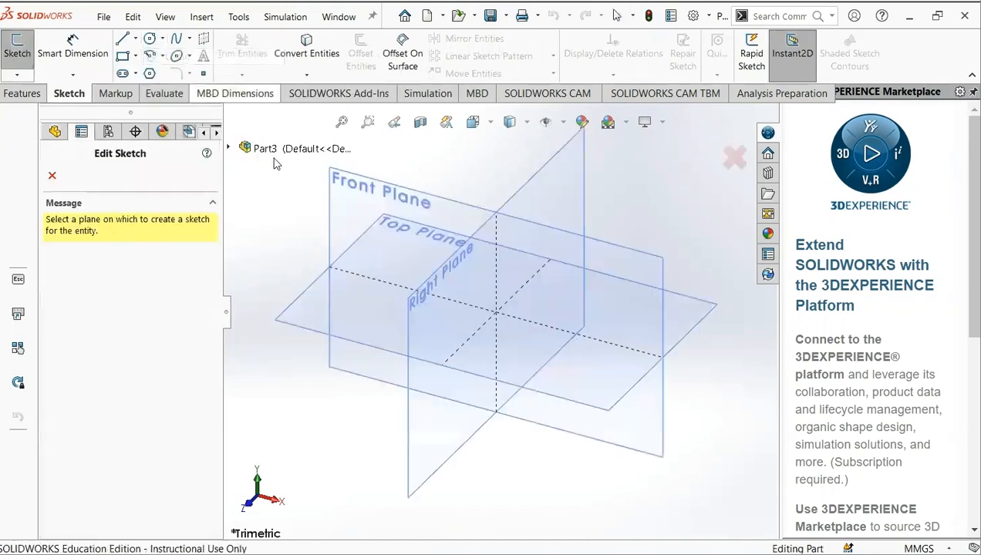
pyautogui.click(417, 191)
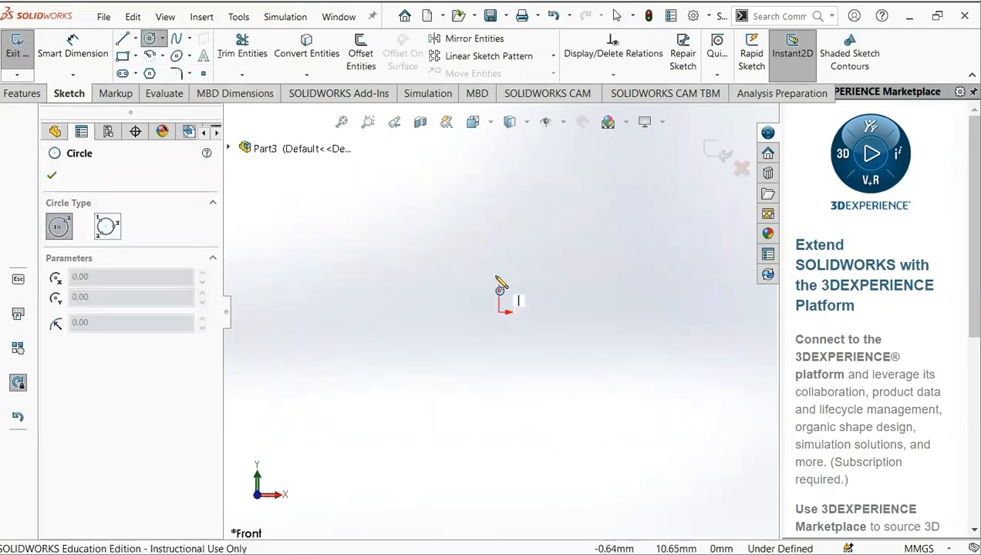
pyautogui.click(499, 193)
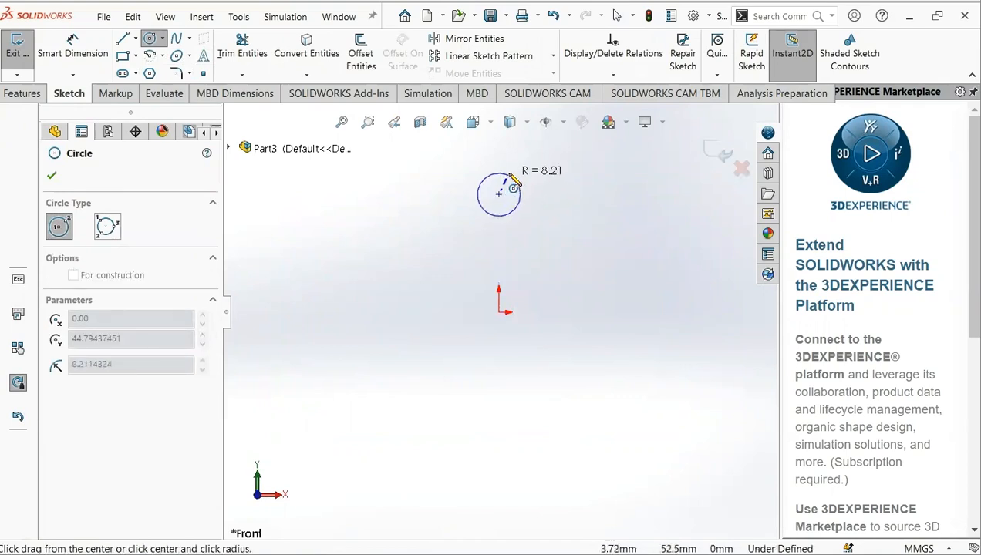
pyautogui.click(515, 182)
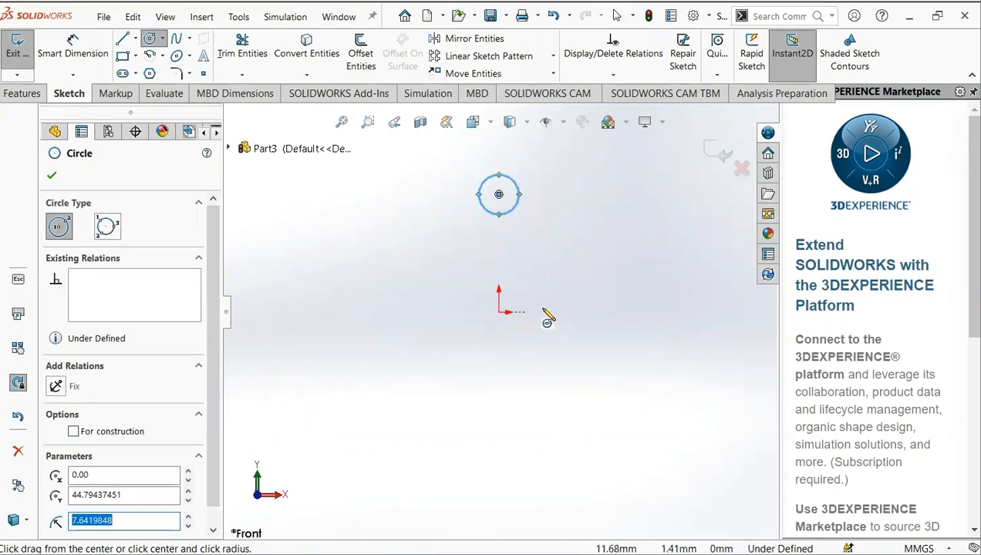
pyautogui.click(630, 312)
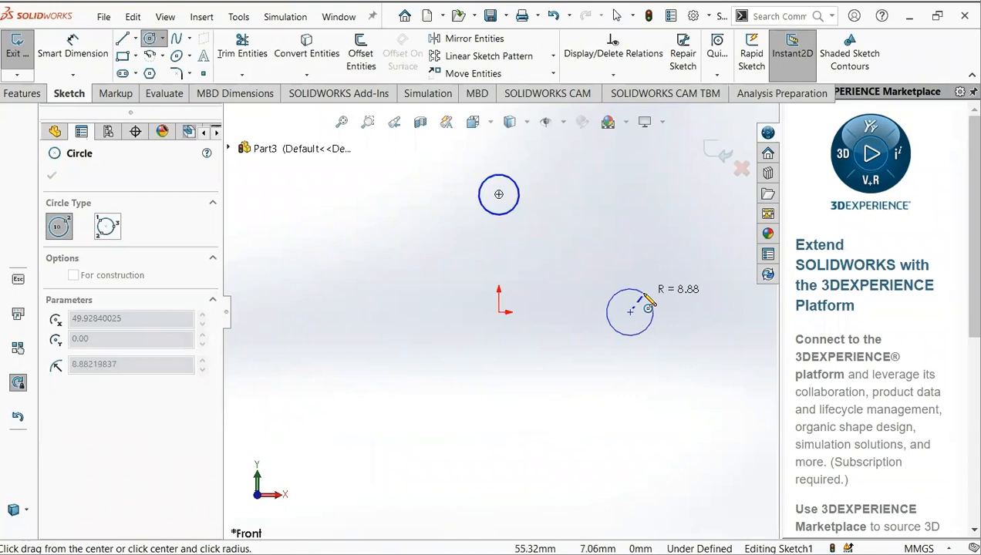
pyautogui.click(648, 302)
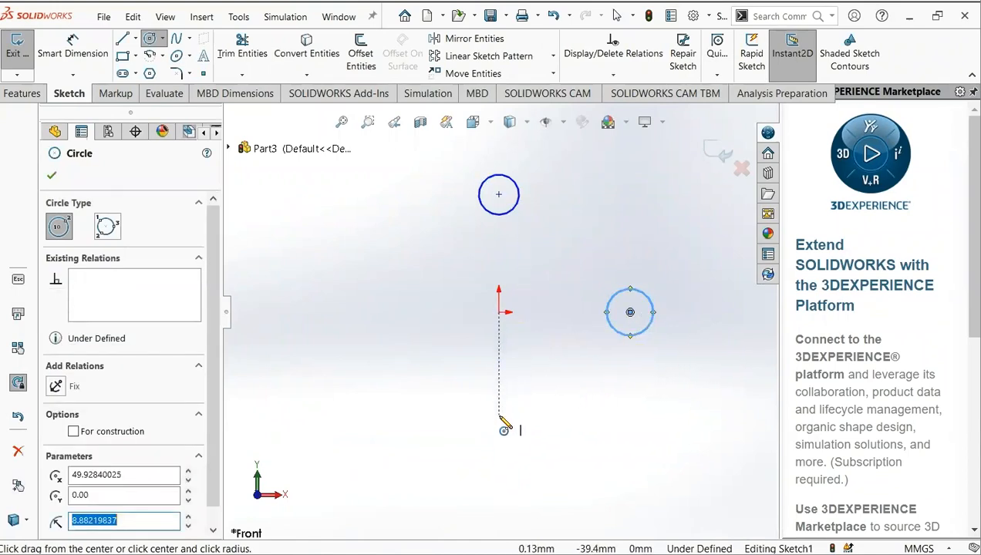
# - Draw a circle of about 10.2 mm radius directly below the origin and one of about 9.8 mm radius directly left of it
pyautogui.click(499, 416)
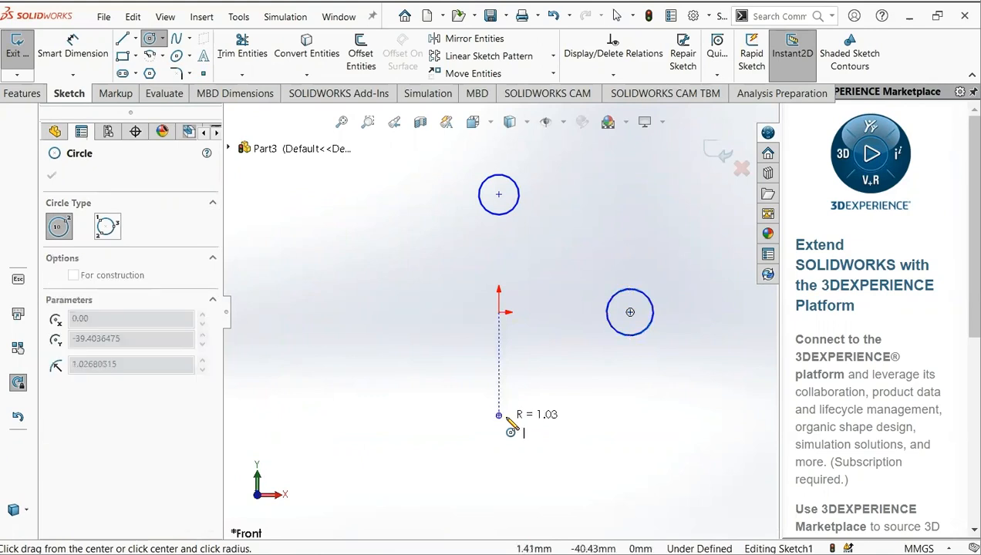
pyautogui.click(522, 432)
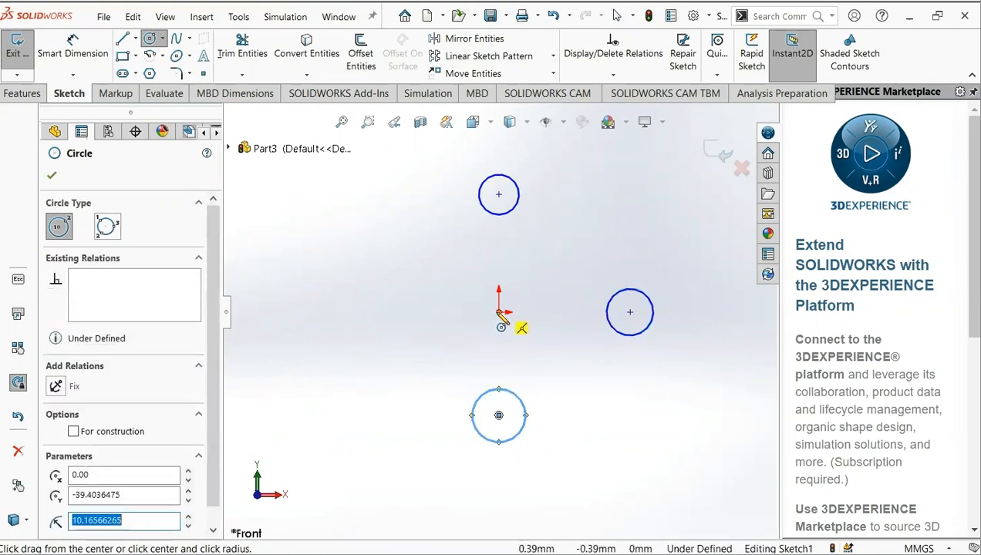
pyautogui.click(374, 311)
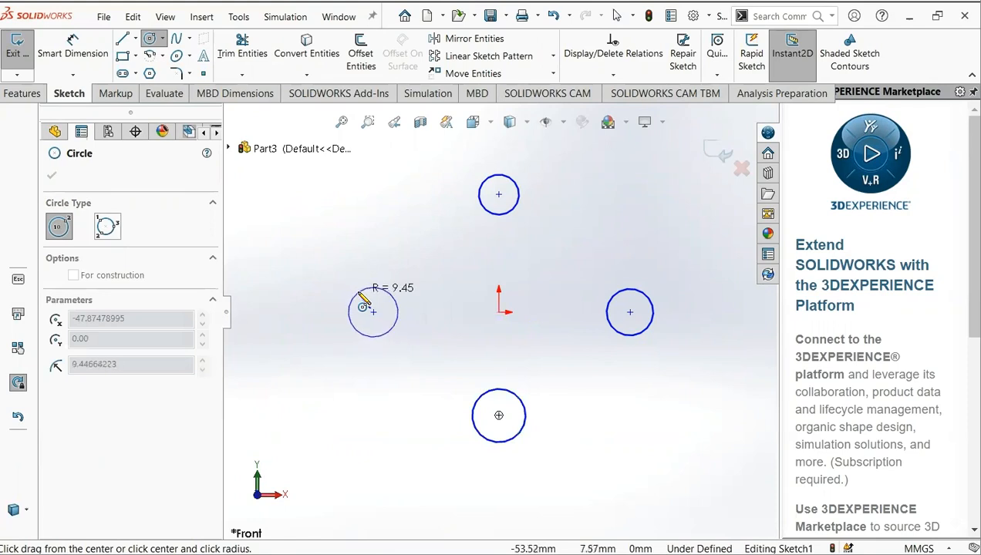
pyautogui.click(358, 294)
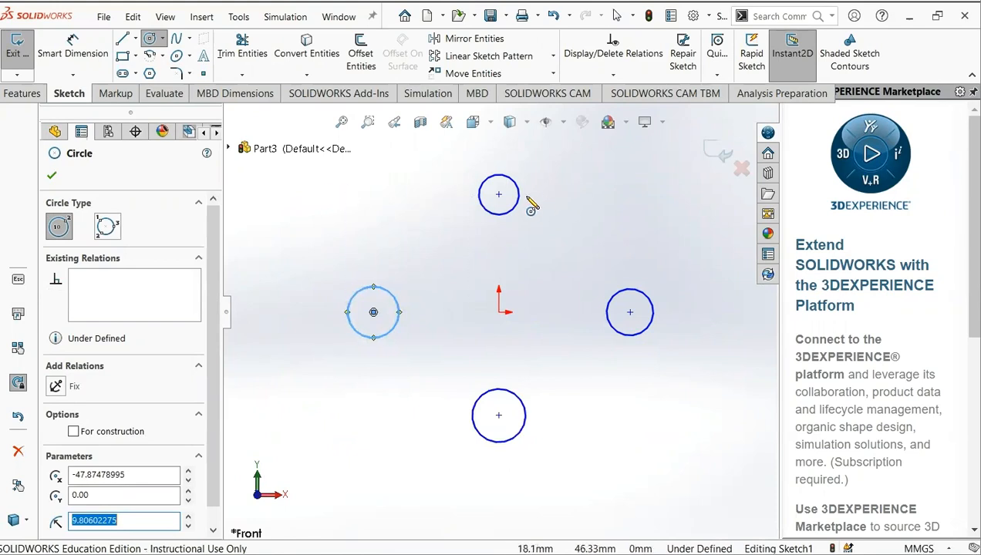
# - Add a 66 mm horizontal dimension between the centres of the left and upper circles
pyautogui.click(73, 75)
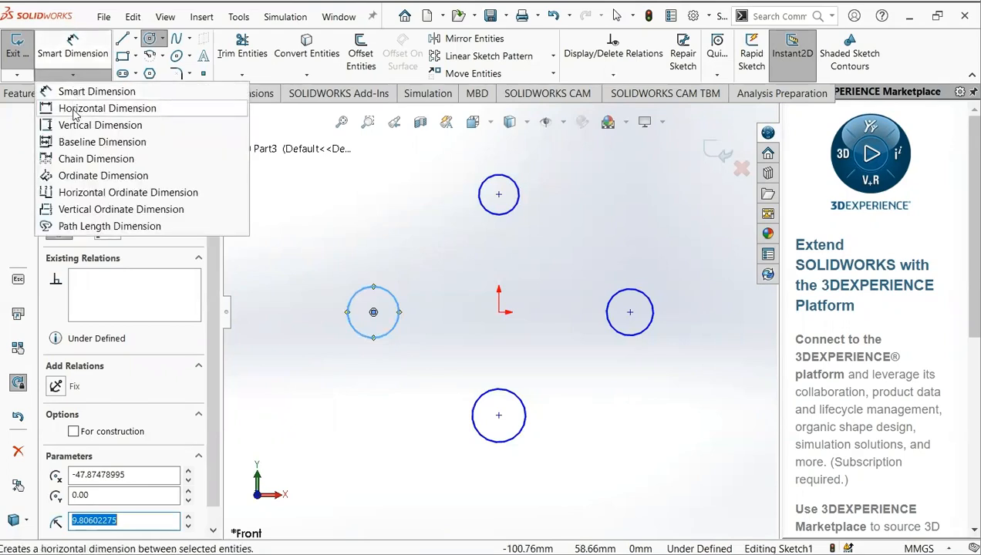
pyautogui.click(77, 109)
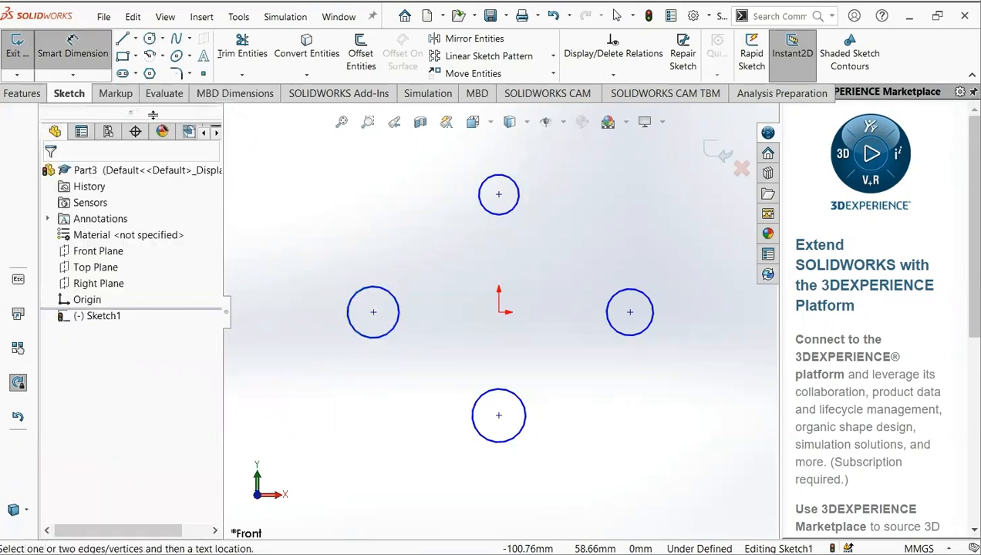
pyautogui.click(370, 289)
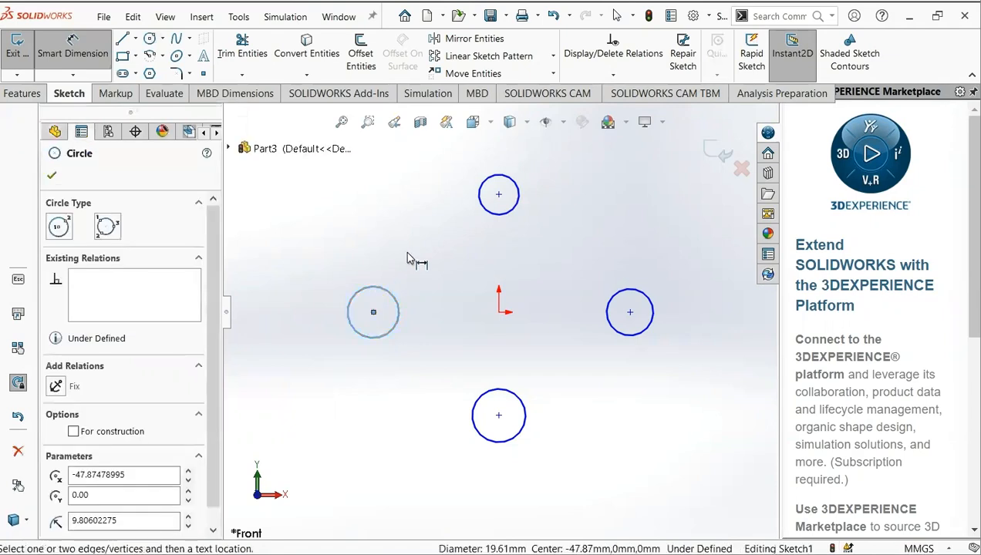
pyautogui.click(485, 187)
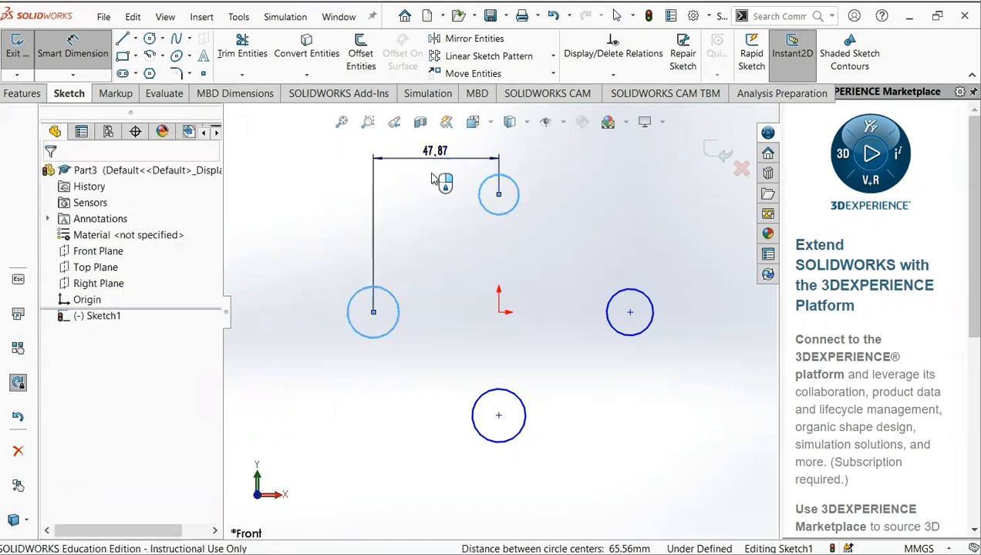
pyautogui.click(432, 177)
pyautogui.write('66')
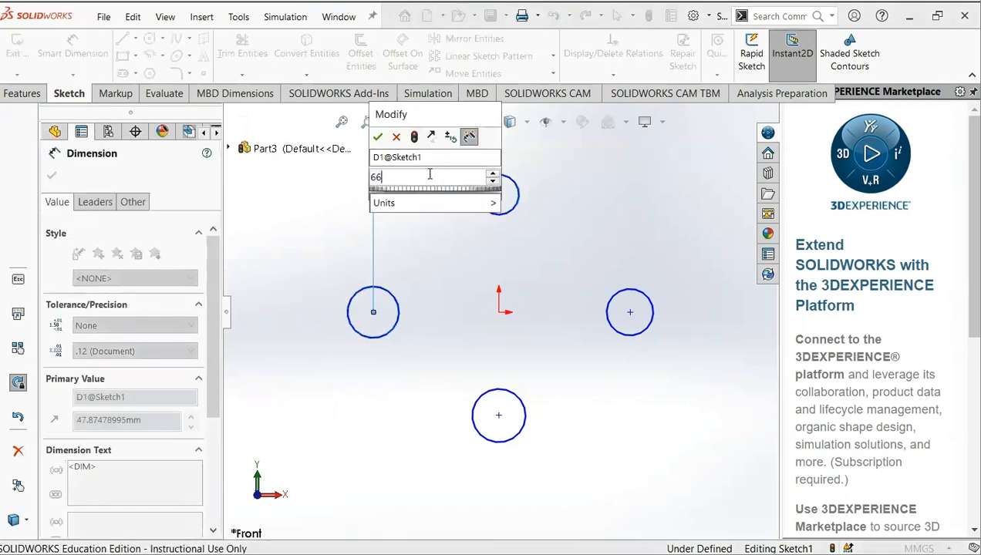
pyautogui.press('Return')
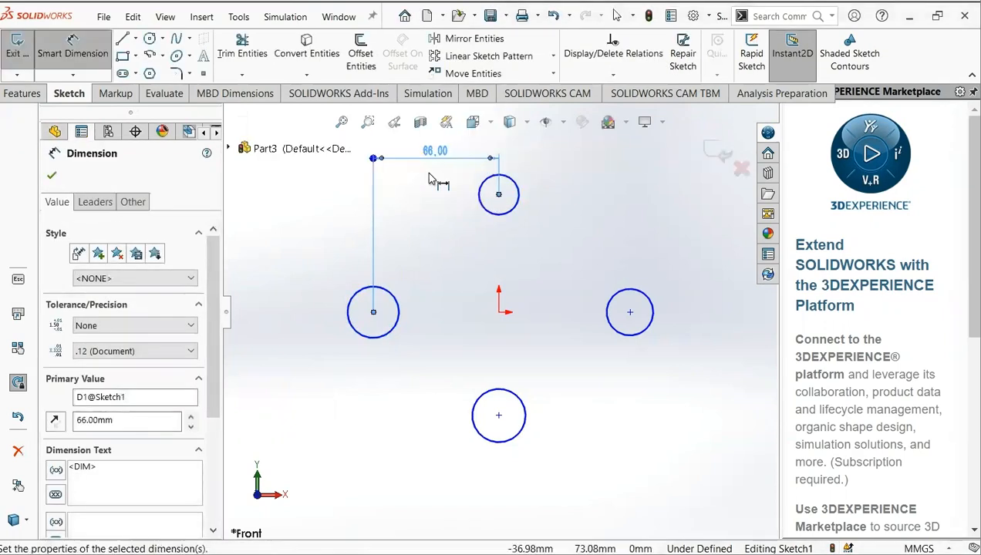
# - Set the horizontal distance between the centres of the upper and right circles to 66 mm
pyautogui.click(518, 188)
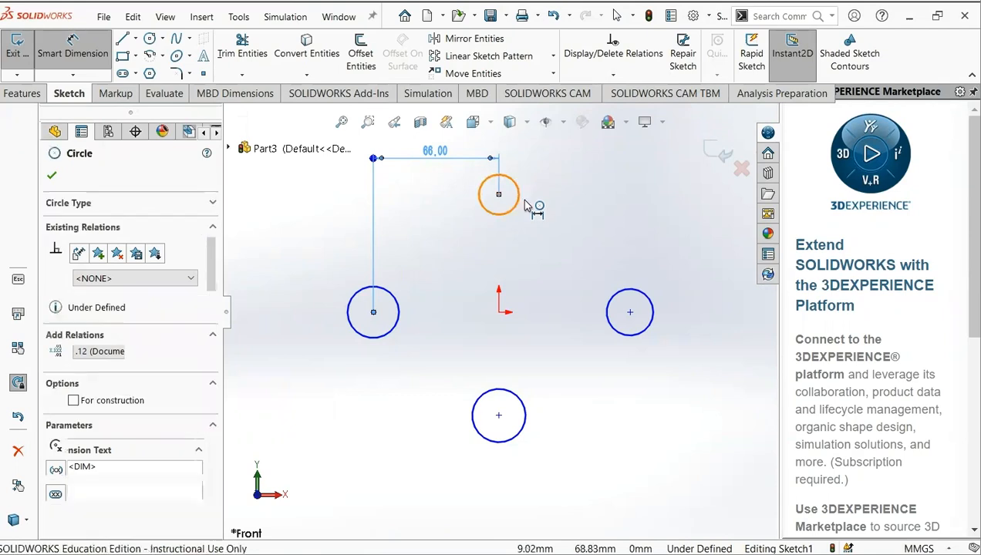
pyautogui.click(637, 294)
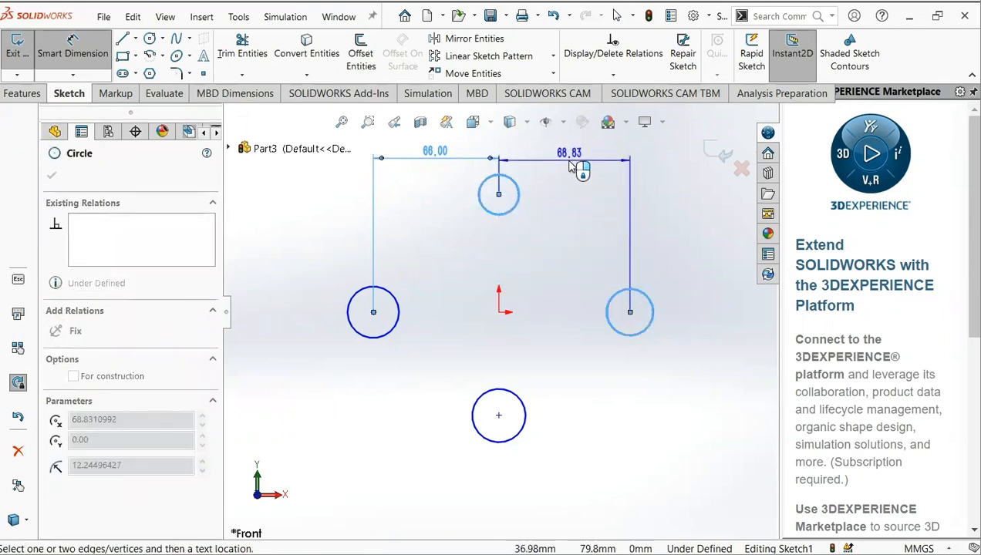
pyautogui.click(572, 167)
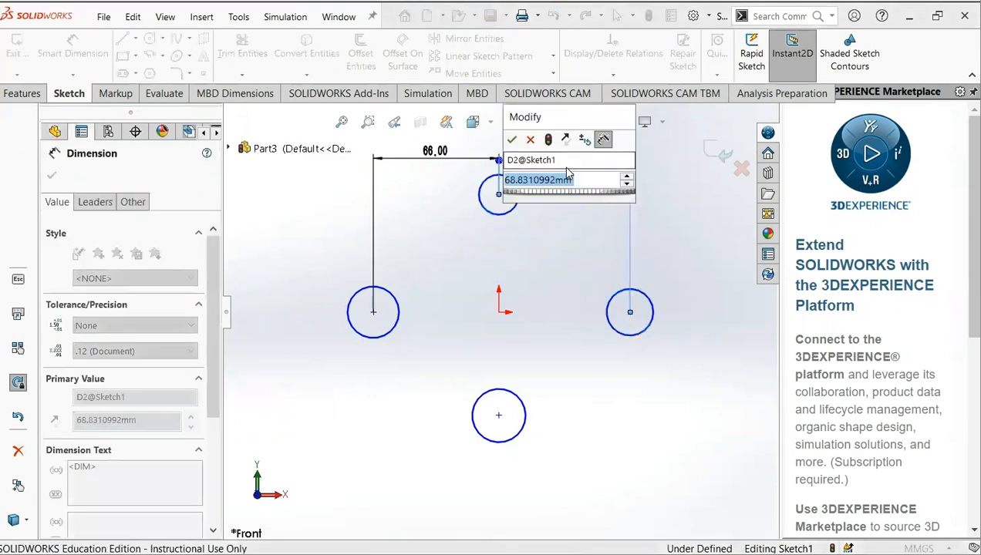
pyautogui.write('66')
pyautogui.press('Return')
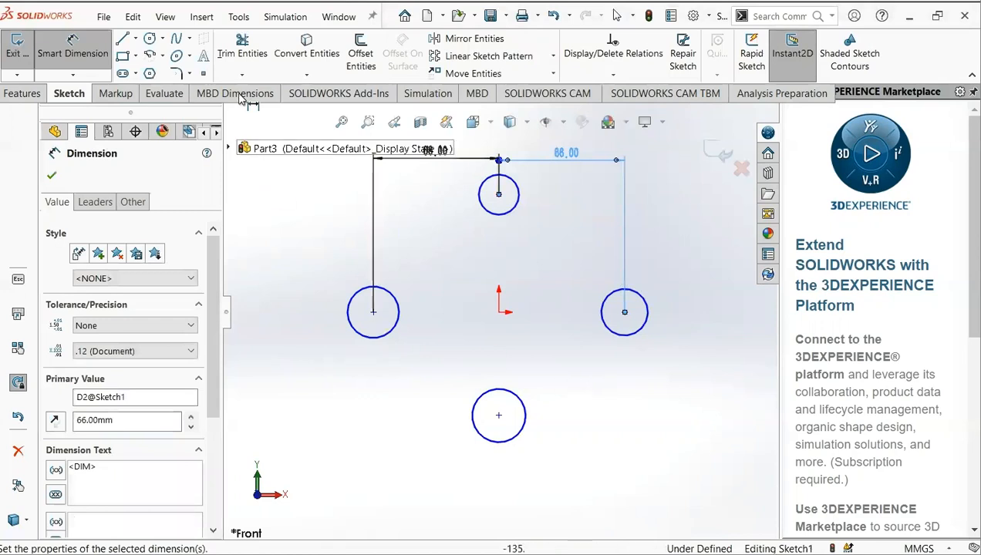
# - Add a 55 mm vertical dimension between the centres of the upper and right circles
pyautogui.click(80, 76)
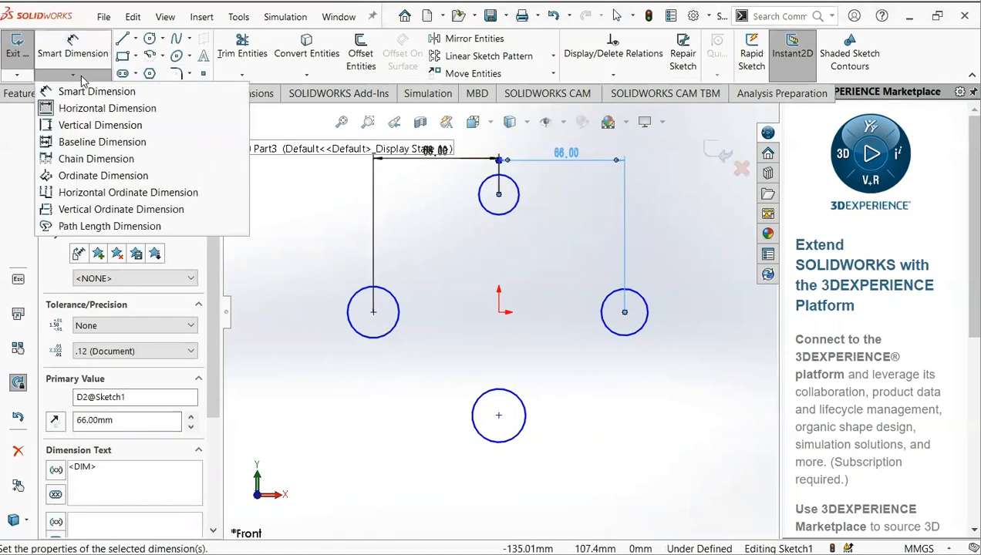
pyautogui.click(85, 126)
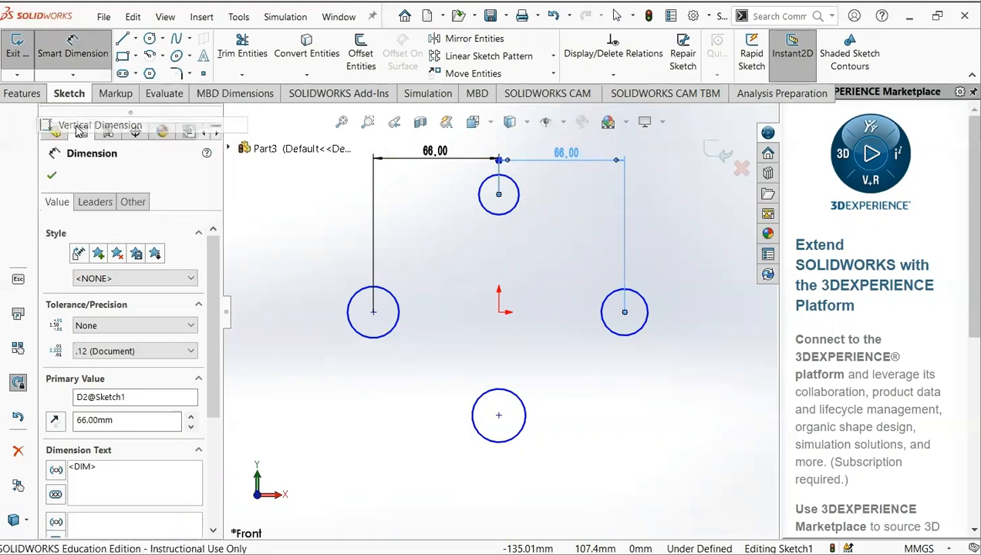
pyautogui.click(519, 203)
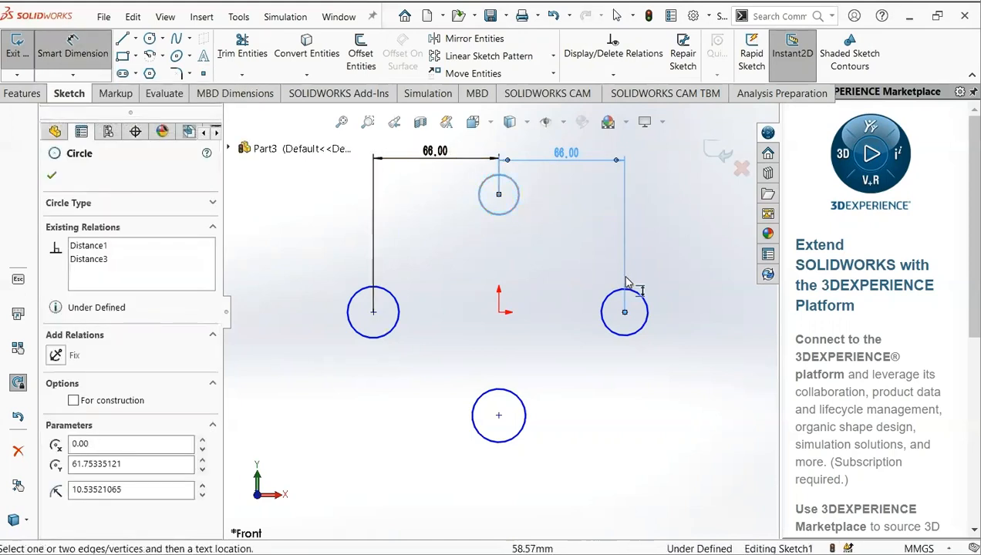
pyautogui.click(646, 304)
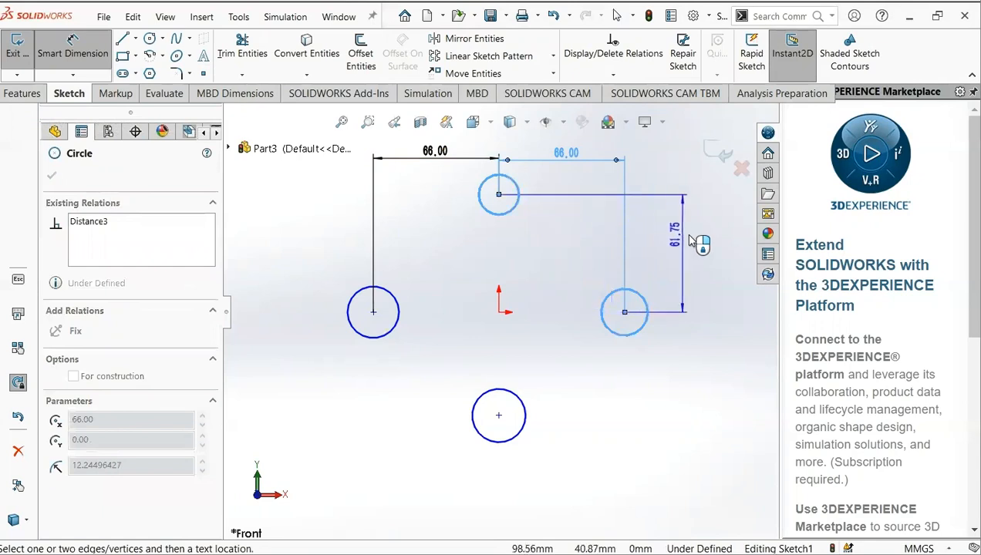
pyautogui.click(696, 244)
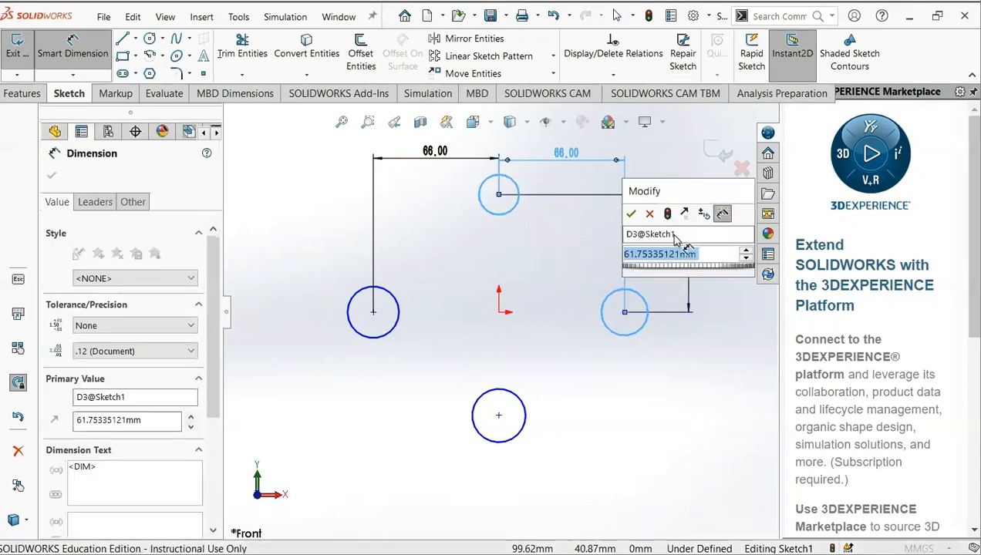
pyautogui.write('55')
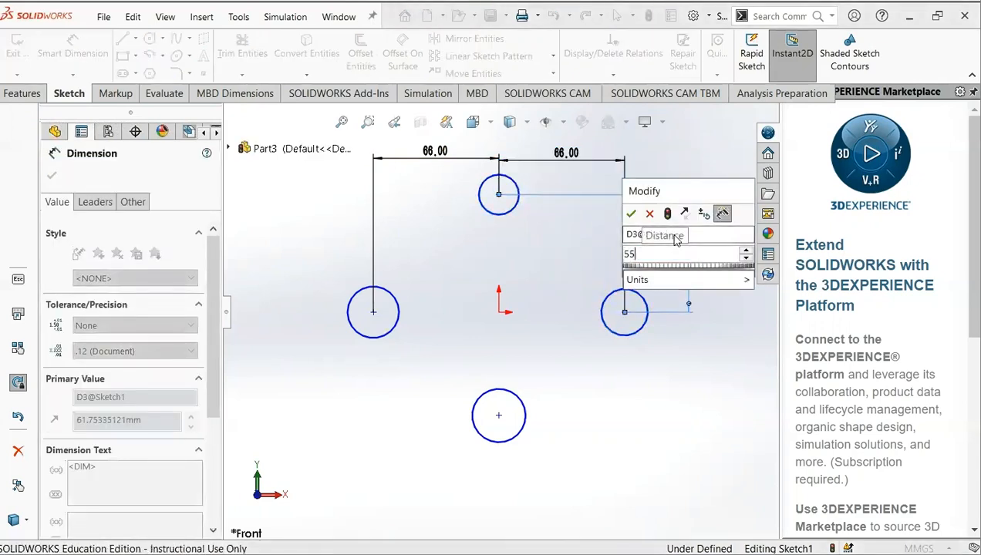
pyautogui.press('Return')
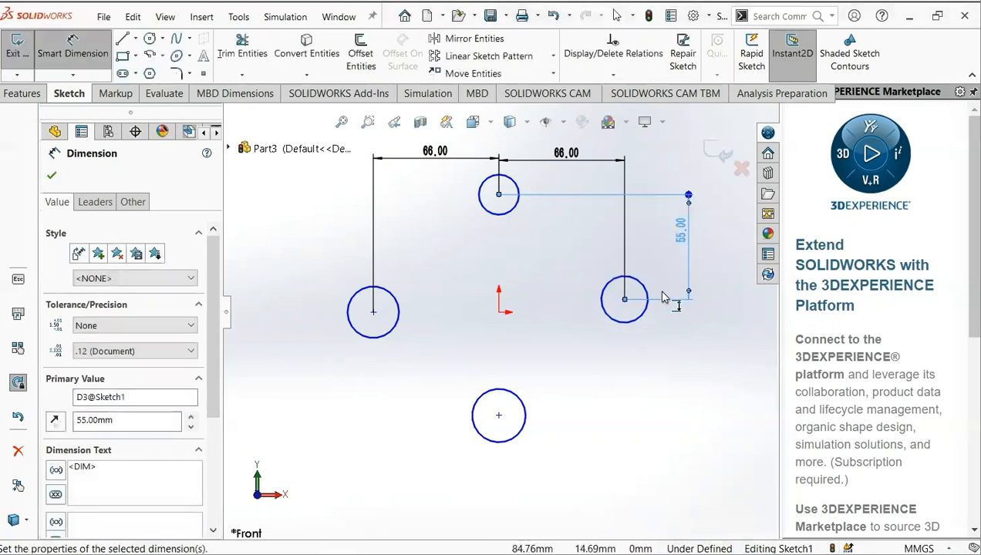
# - Set the vertical distance between the centres of the right and lower circles to 61 mm
pyautogui.click(648, 313)
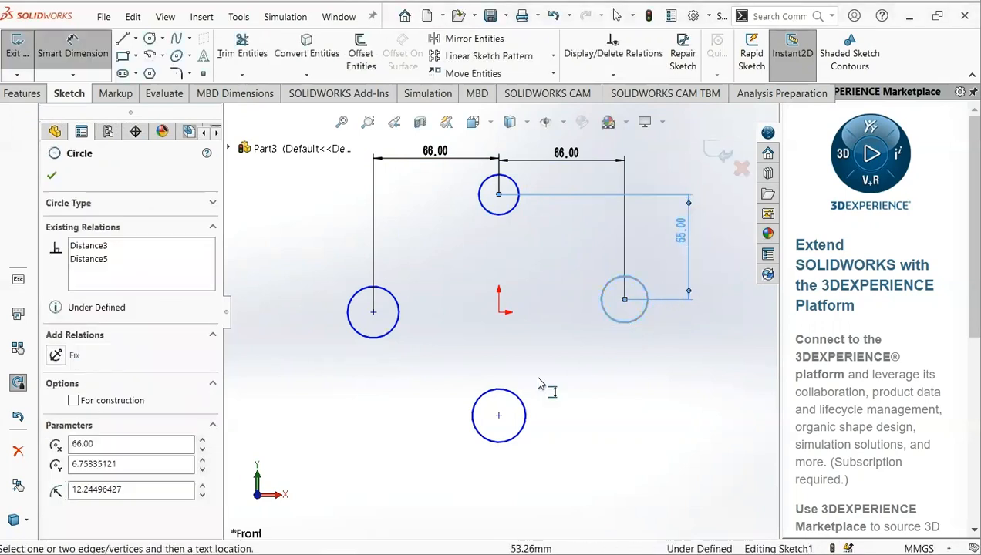
pyautogui.click(526, 415)
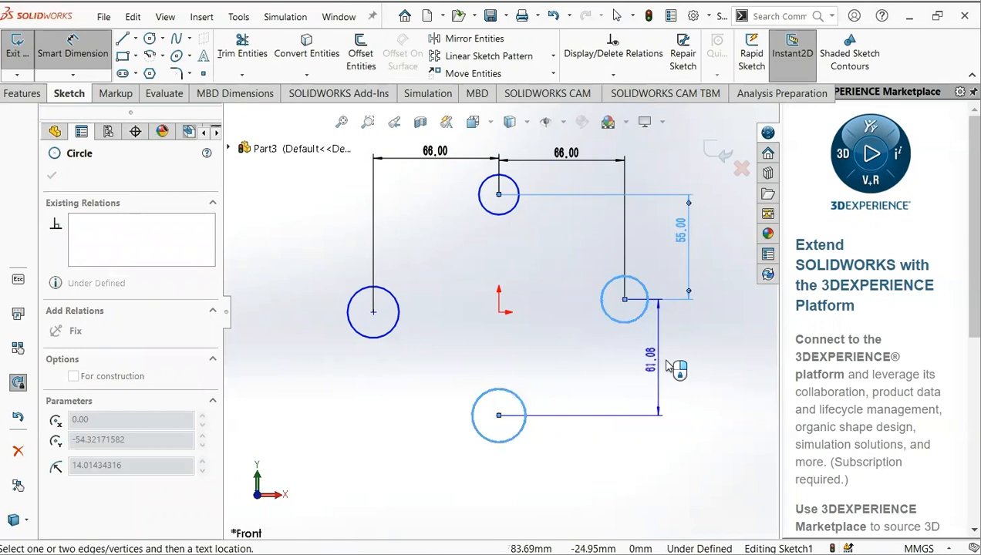
pyautogui.click(688, 375)
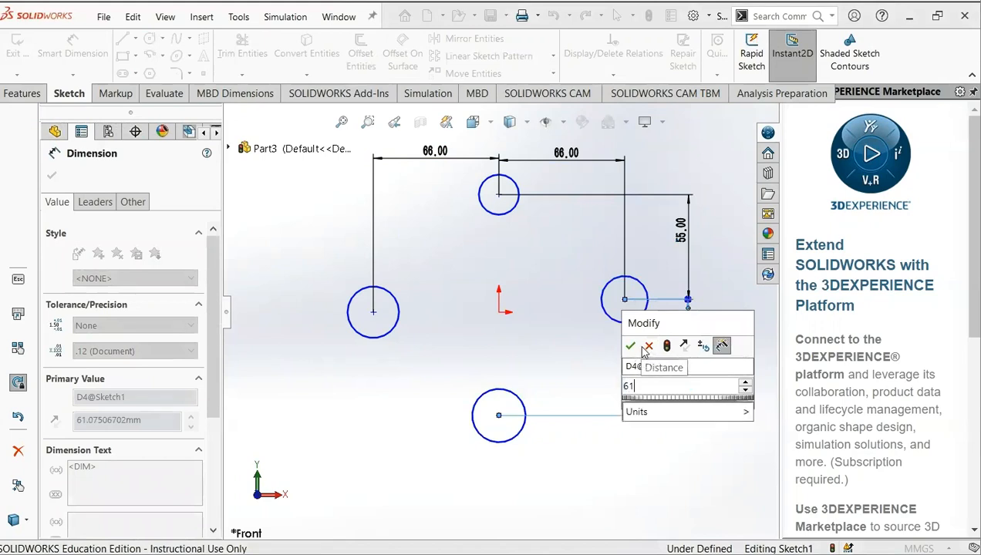
pyautogui.click(647, 347)
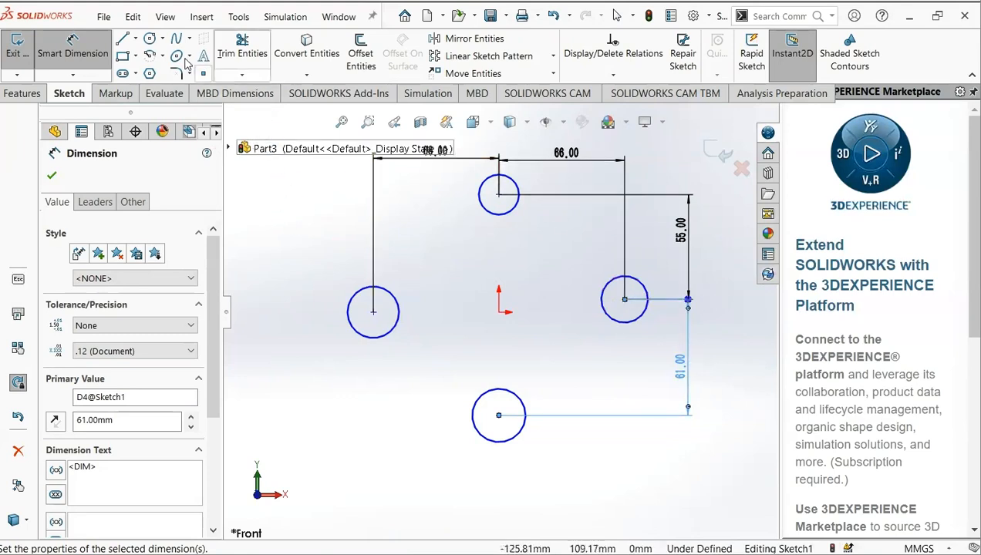
# - Draw vertical centerlines from the upper circle's centre to the origin and on to the lower circle's centre
pyautogui.click(135, 40)
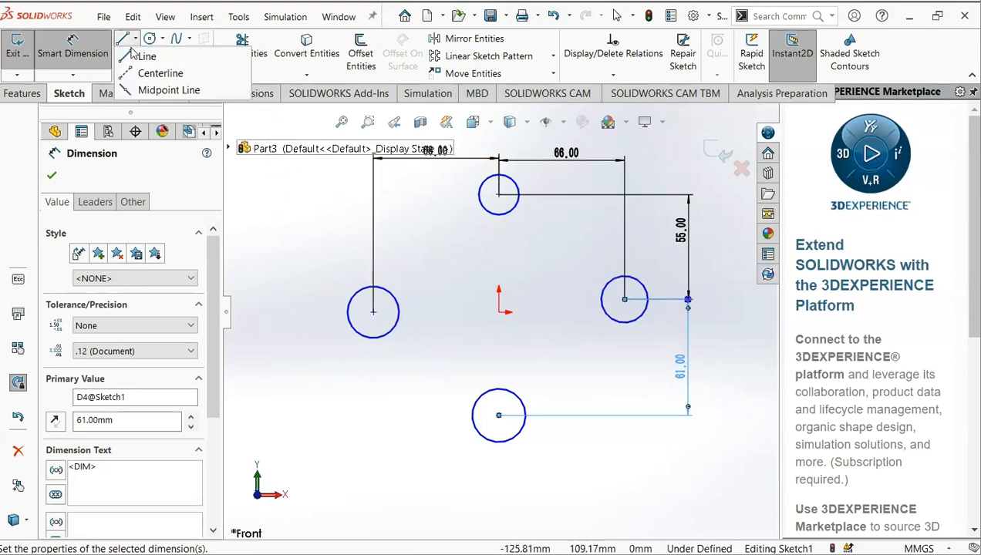
pyautogui.click(160, 73)
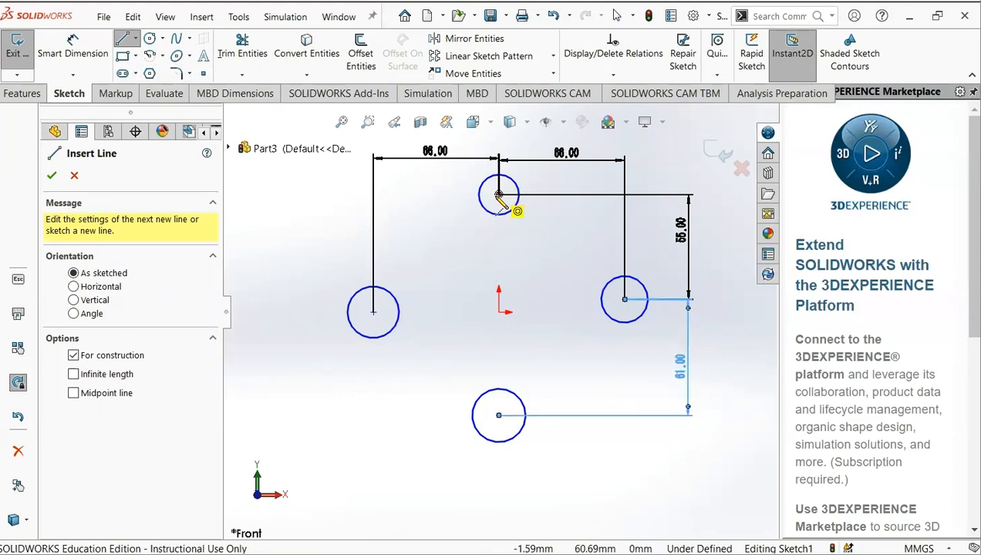
pyautogui.click(499, 195)
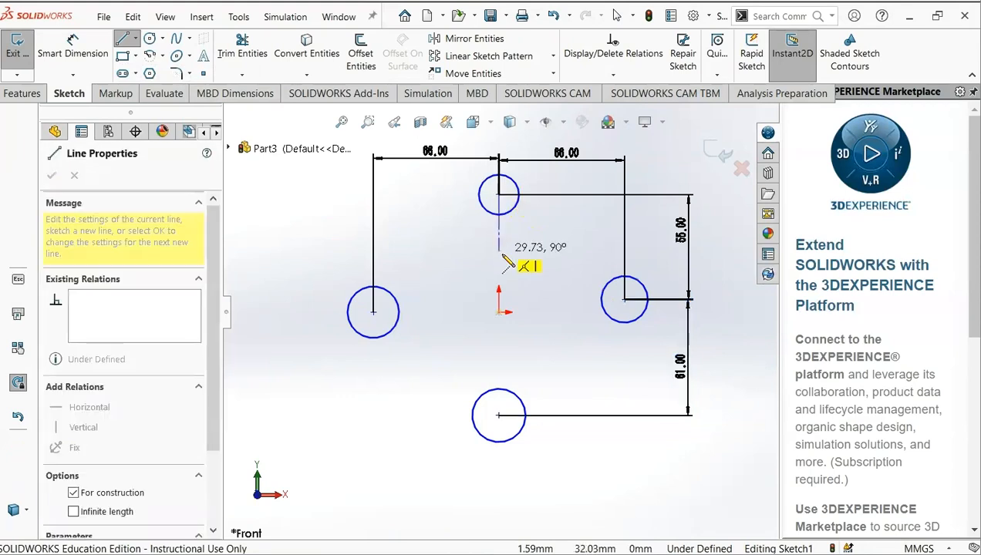
pyautogui.click(499, 312)
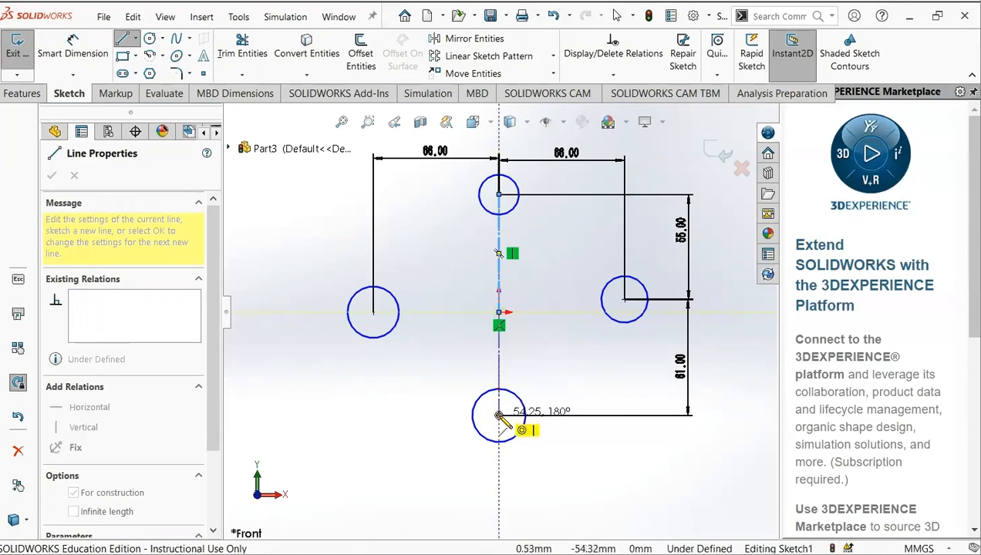
pyautogui.click(499, 415)
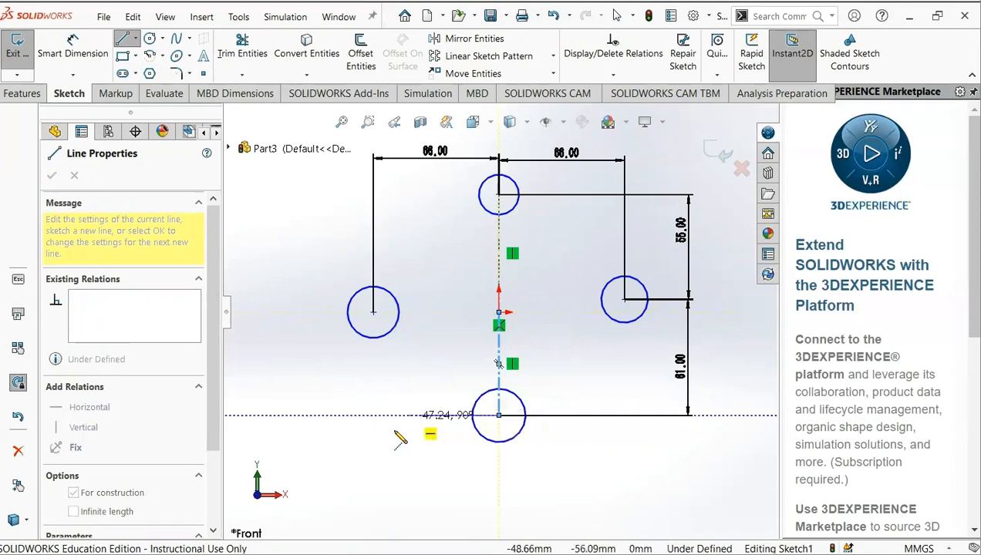
pyautogui.press('Escape')
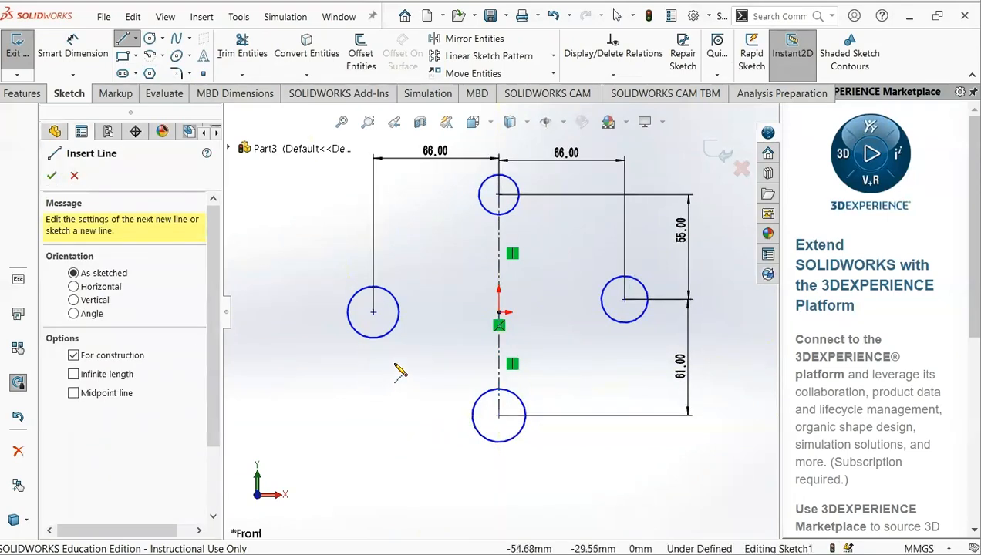
# - Draw centerlines from the left circle's centre to the origin and on to the right circle's centre
pyautogui.click(373, 313)
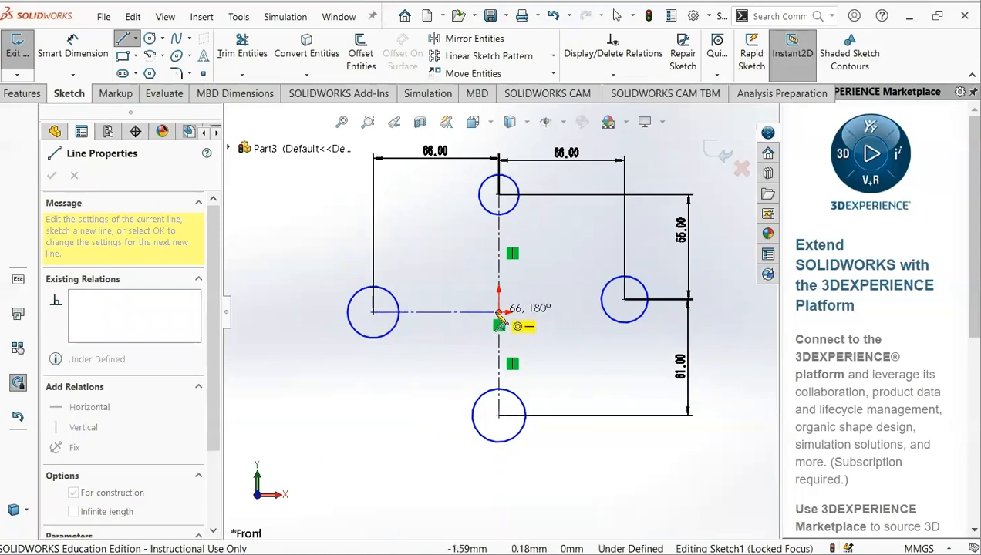
pyautogui.click(498, 313)
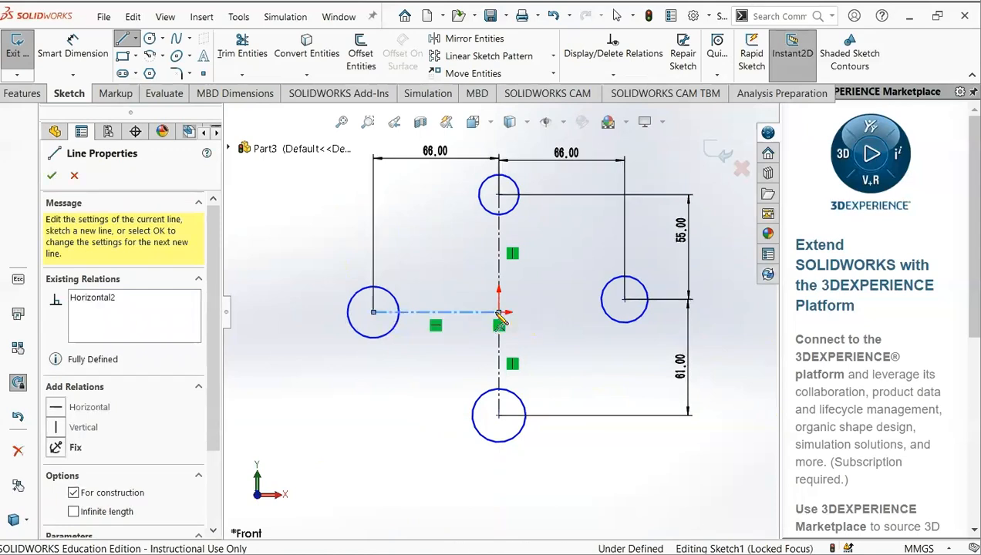
pyautogui.click(625, 299)
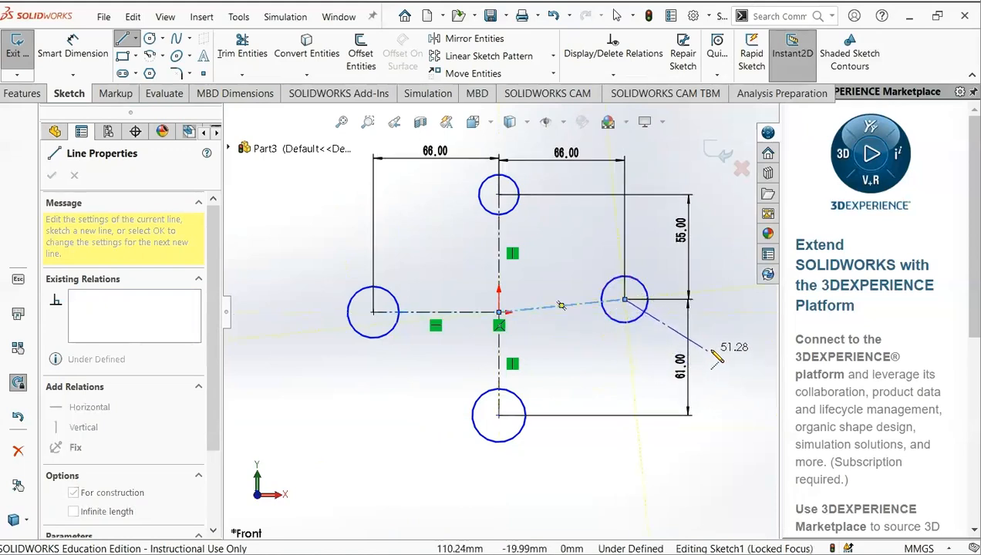
pyautogui.press('Escape')
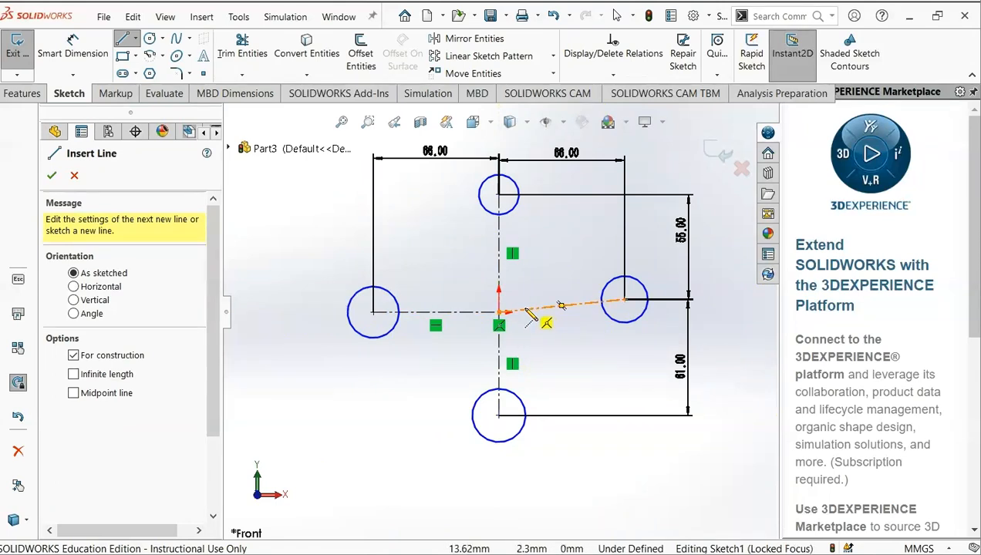
pyautogui.press('Escape')
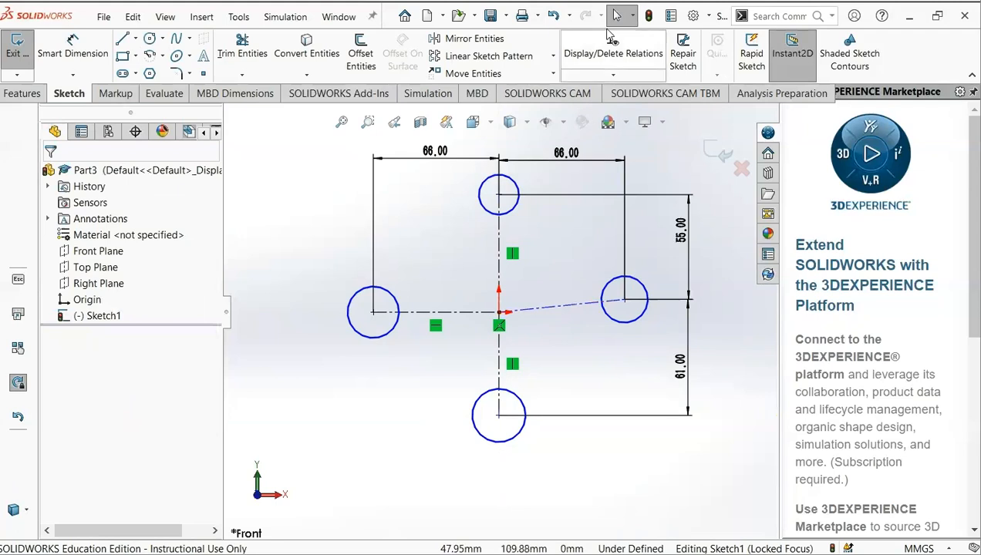
# - Apply a horizontal relation to the slanted centerline between the origin and the right circle's centre
pyautogui.click(617, 16)
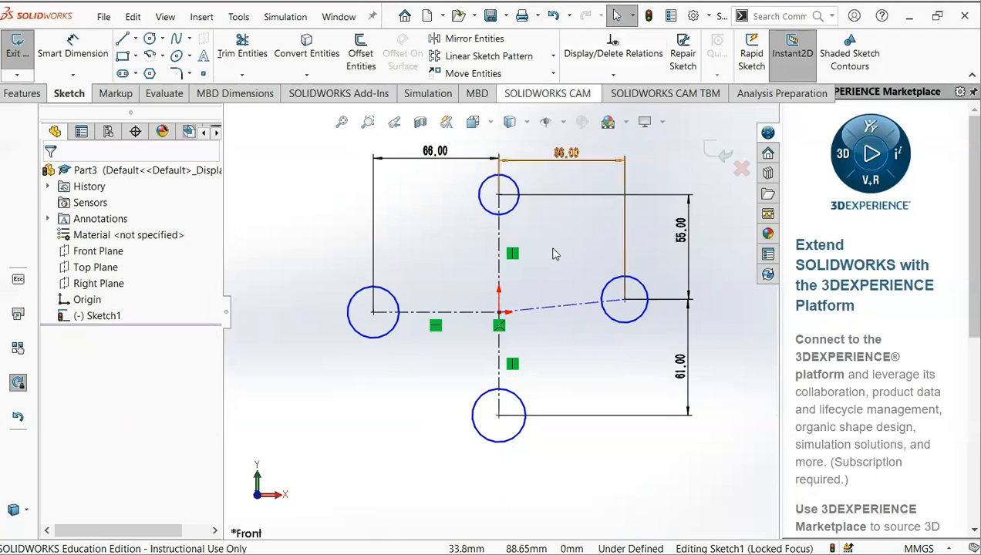
pyautogui.click(551, 308)
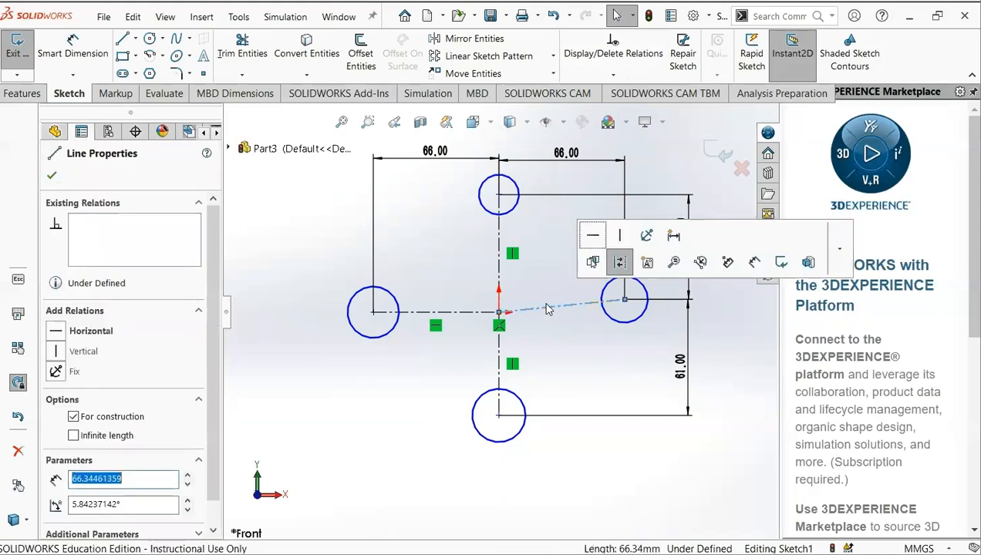
pyautogui.click(591, 239)
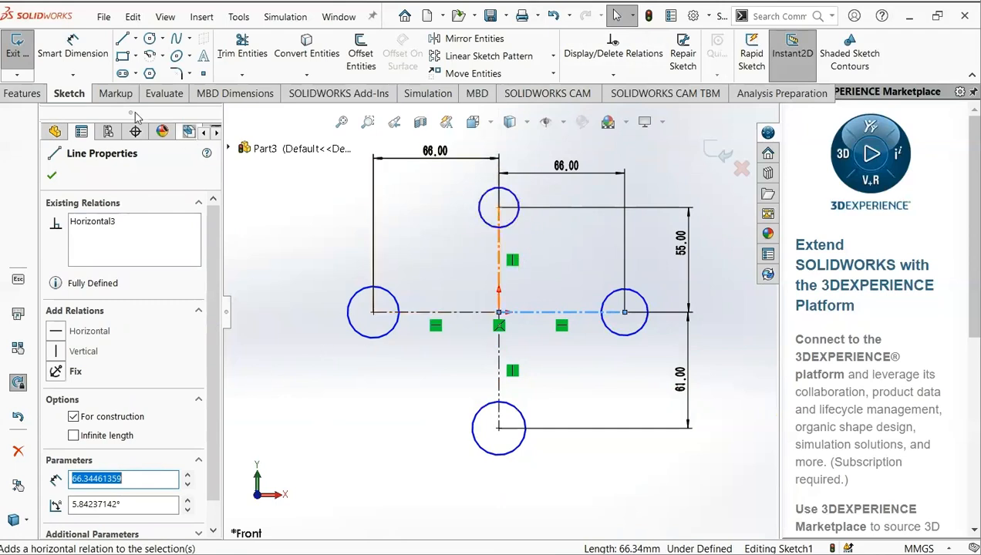
# - Dimension the upper circle with Smart Dimension and set its diameter to 24 mm
pyautogui.click(74, 74)
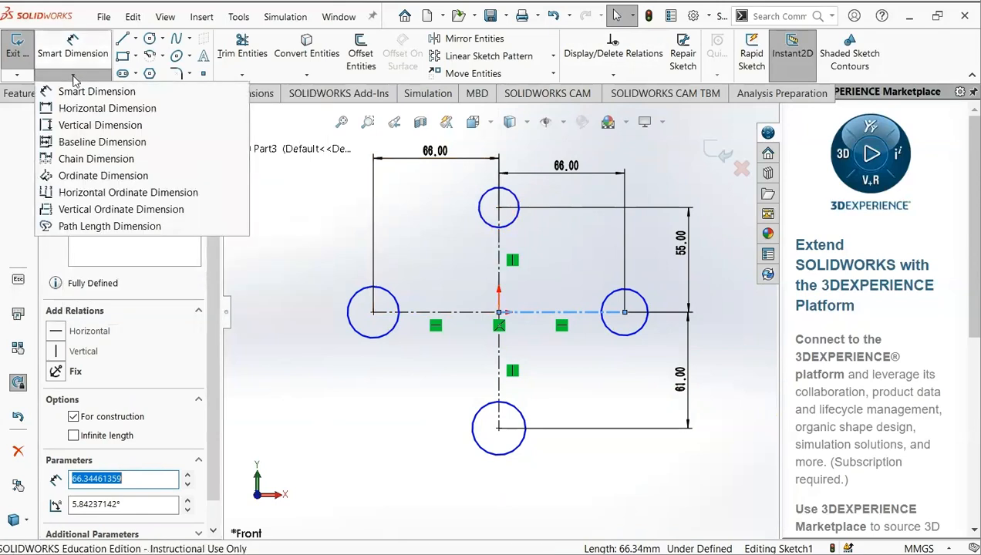
pyautogui.click(78, 92)
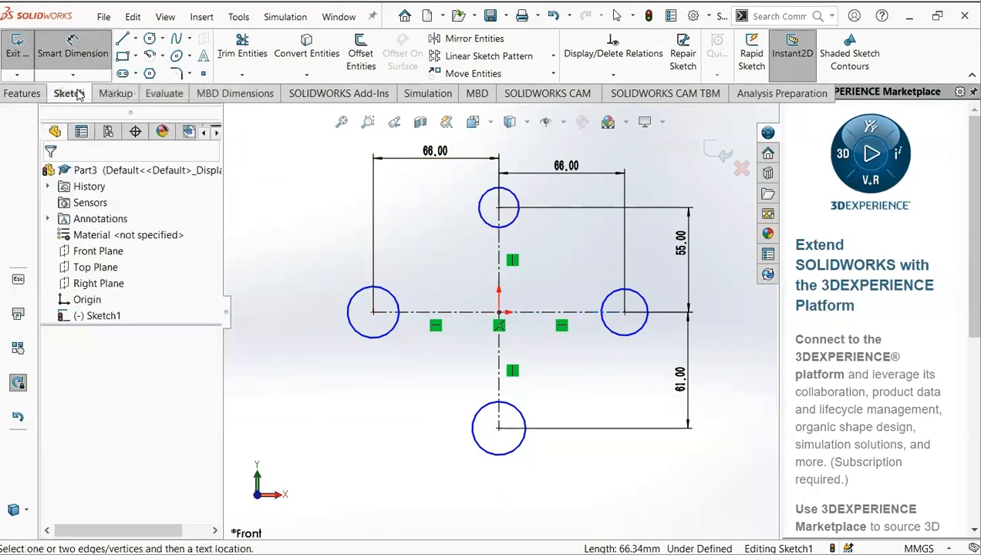
pyautogui.click(484, 199)
pyautogui.click(446, 198)
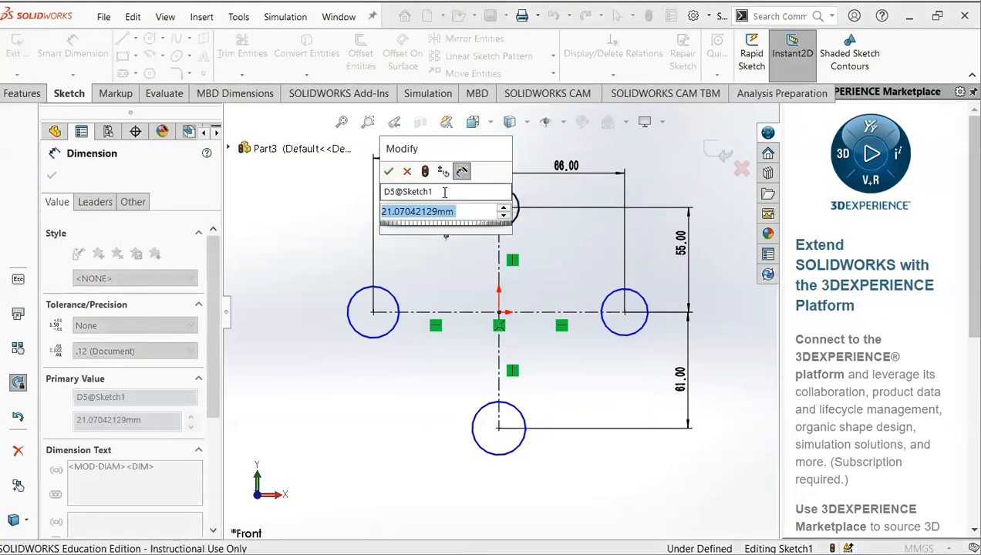
pyautogui.write('2')
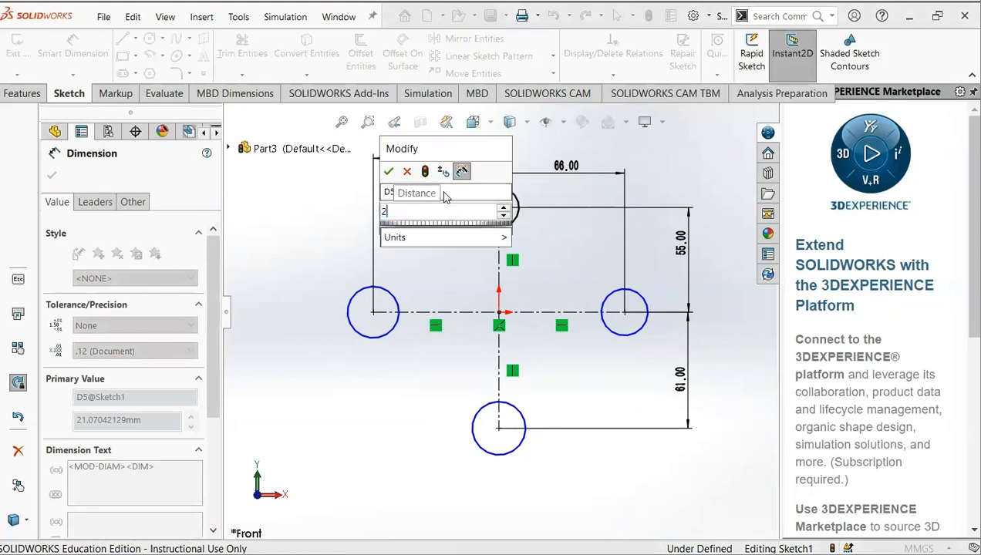
pyautogui.write('4')
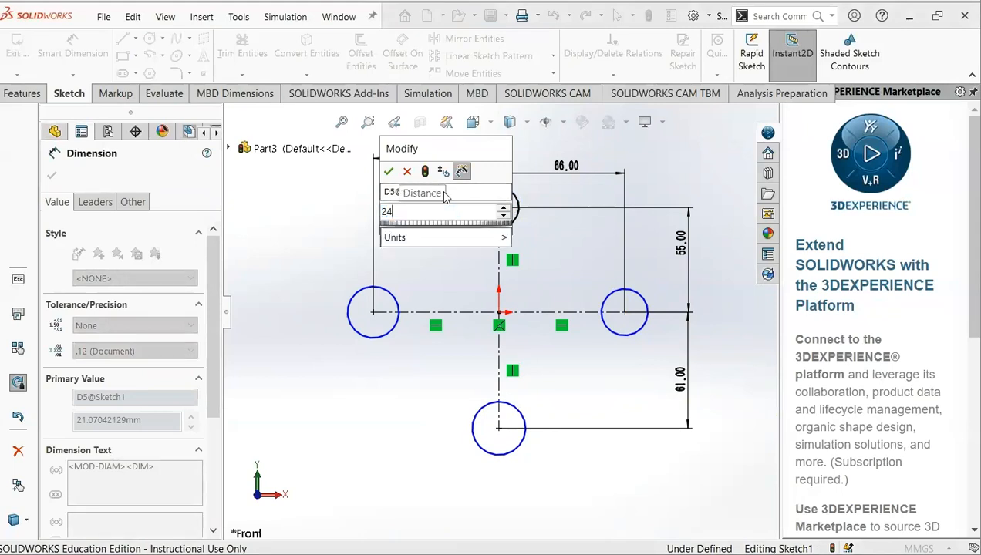
pyautogui.press('Return')
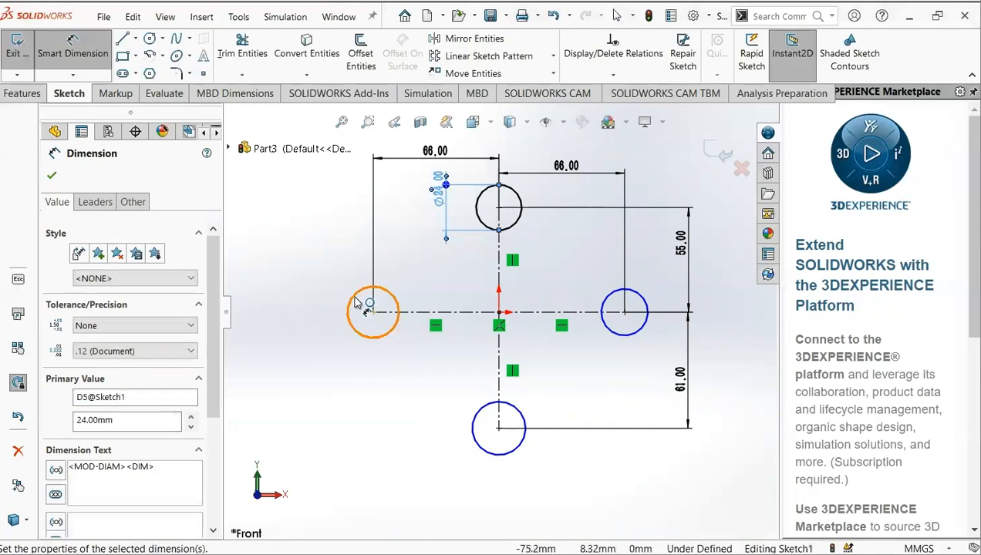
# - Add a diameter dimension of 24 mm to the left circle
pyautogui.click(353, 294)
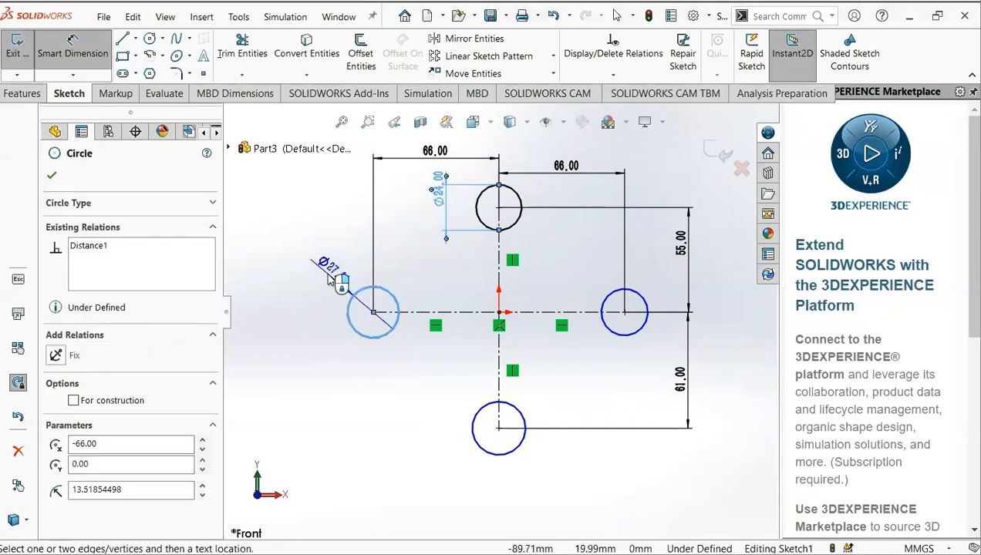
pyautogui.click(324, 274)
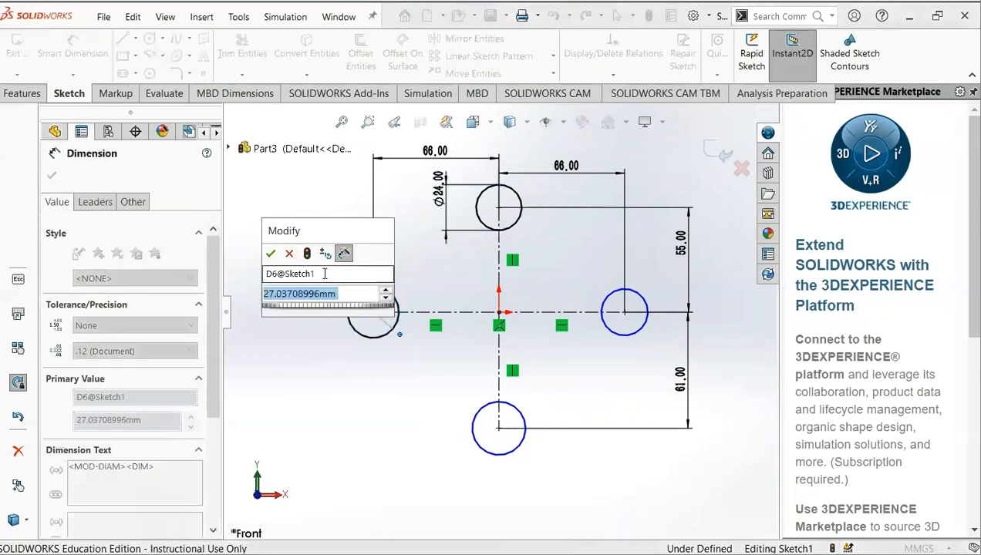
pyautogui.write('24')
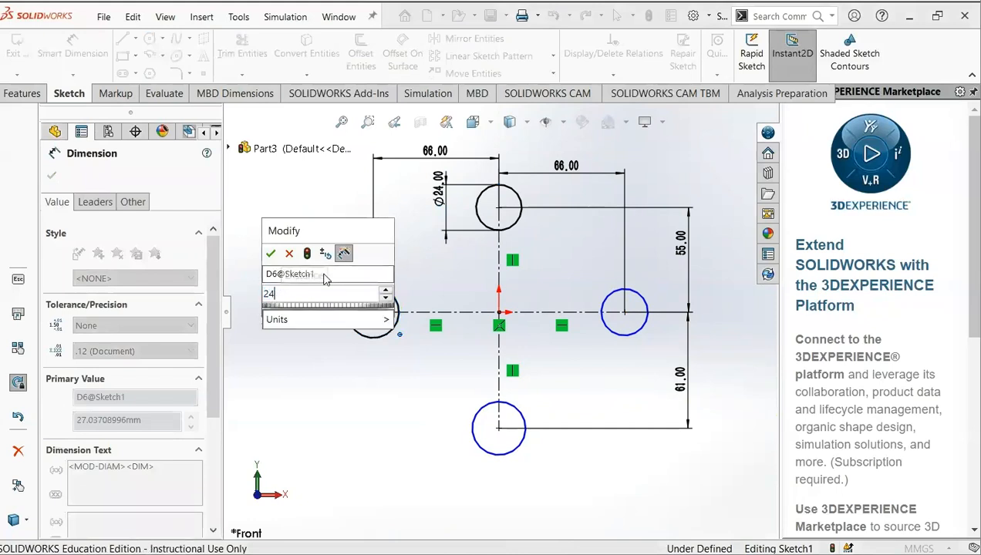
pyautogui.press('Return')
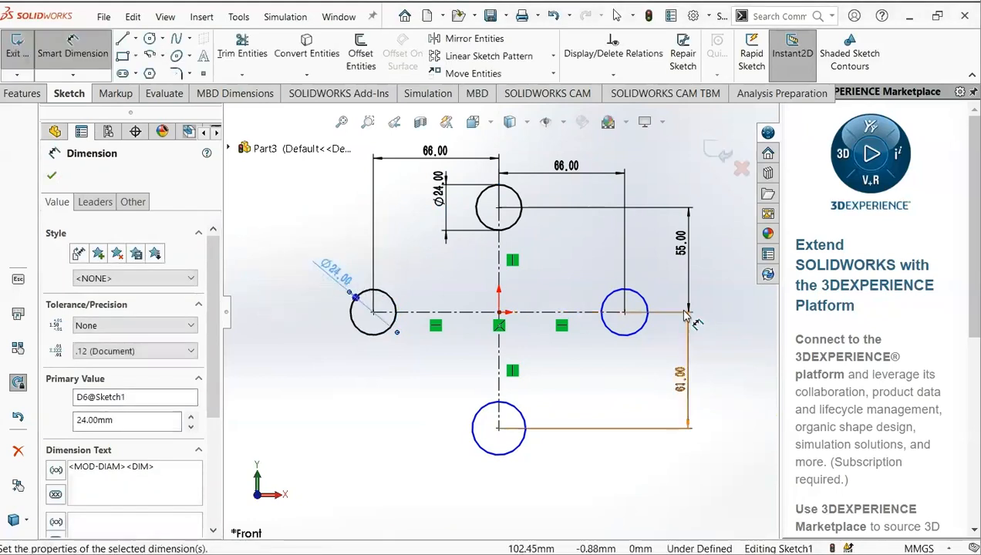
# - Add a diameter dimension of 24 mm to the right circle
pyautogui.click(647, 326)
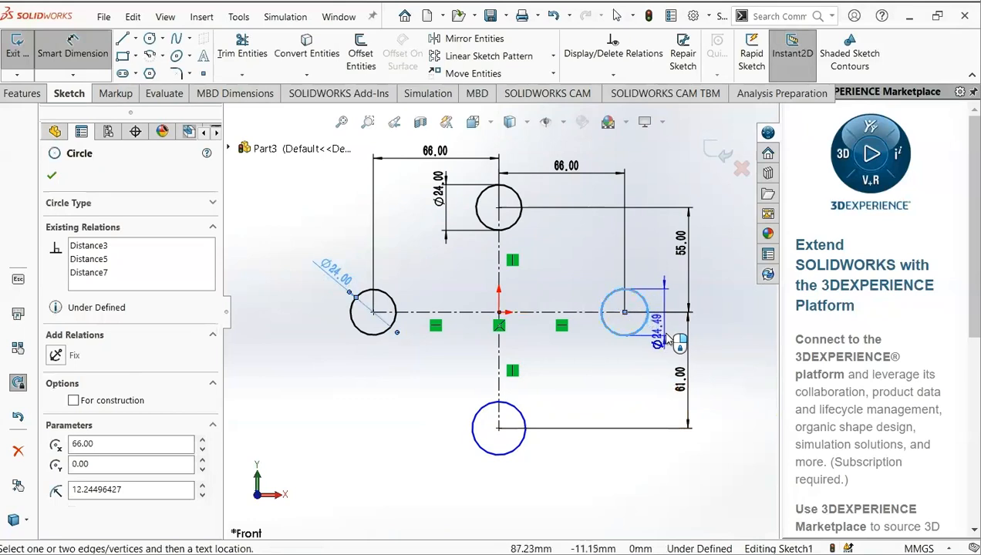
pyautogui.click(665, 331)
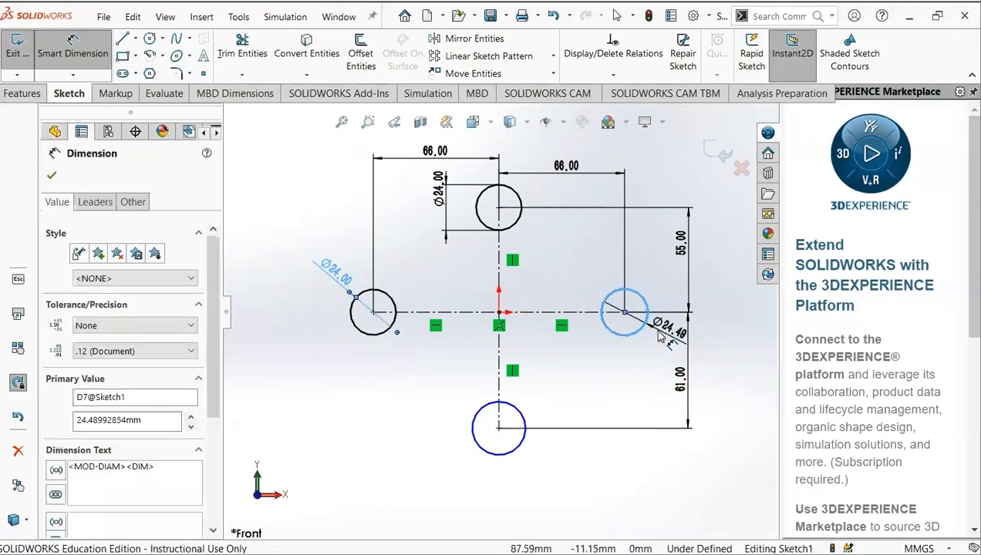
pyautogui.write('24')
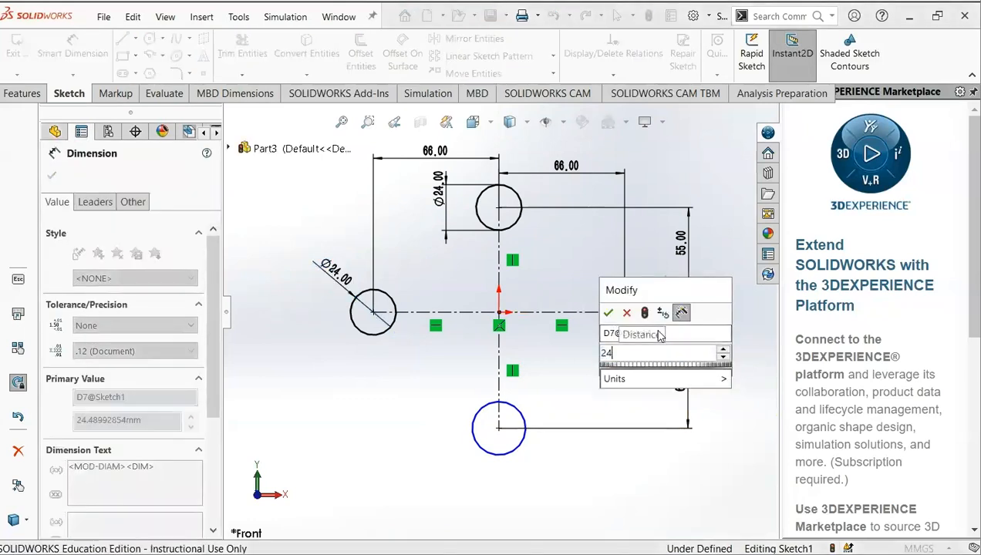
pyautogui.press('Return')
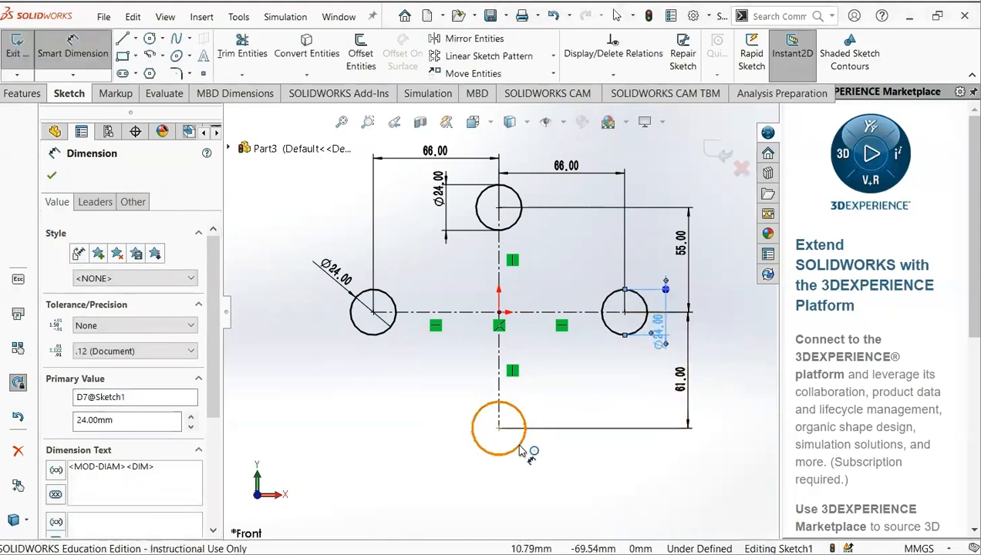
# - Add a diameter dimension of 26 mm to the lower circle
pyautogui.click(521, 450)
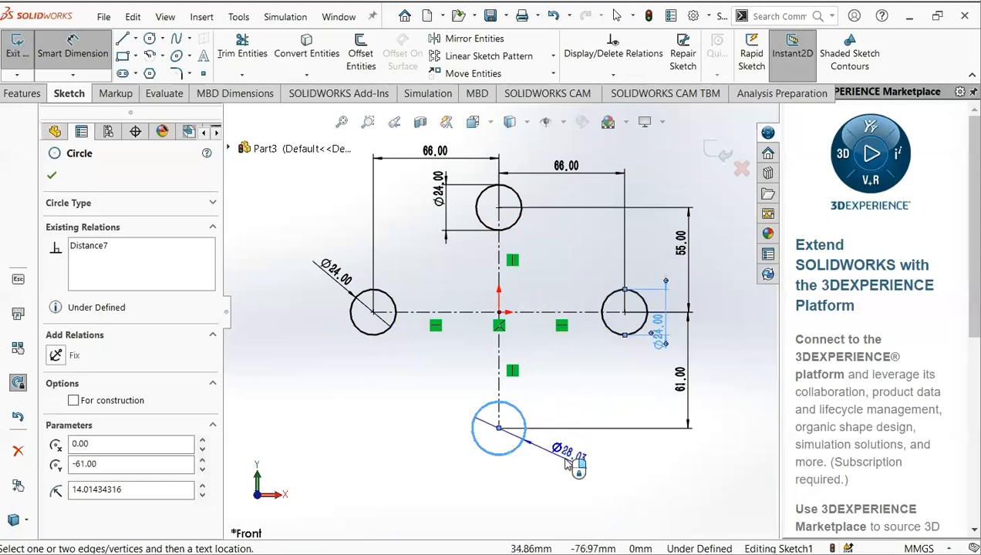
pyautogui.click(567, 461)
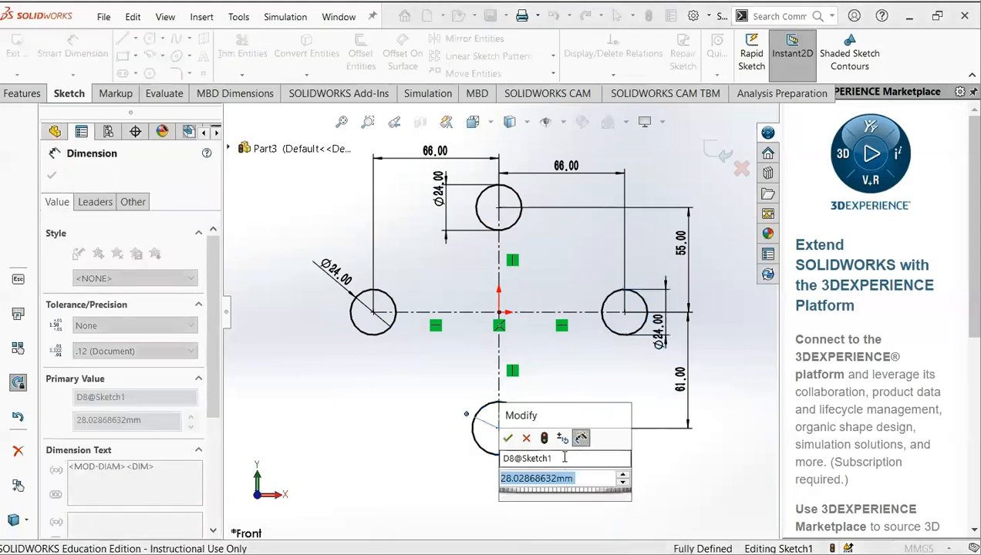
pyautogui.write('26')
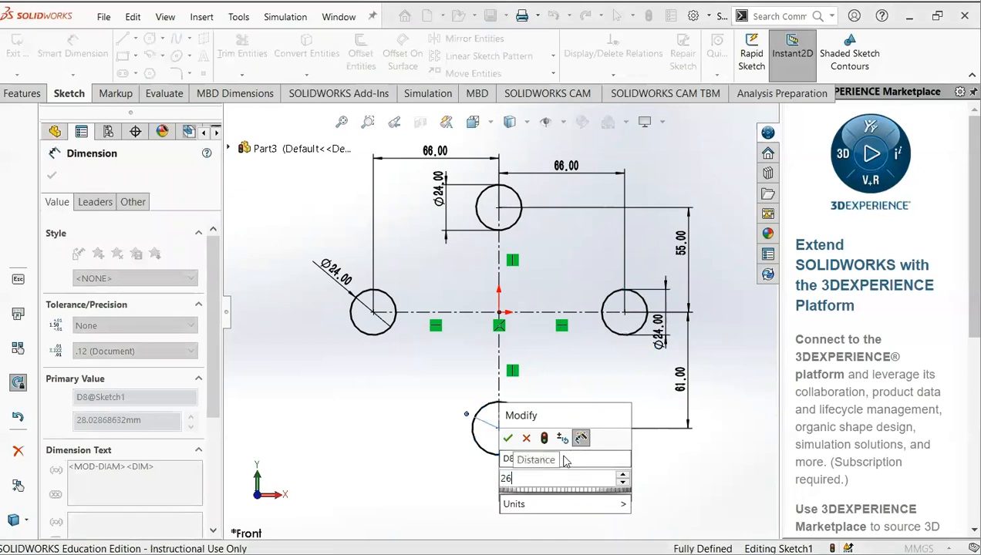
pyautogui.press('Return')
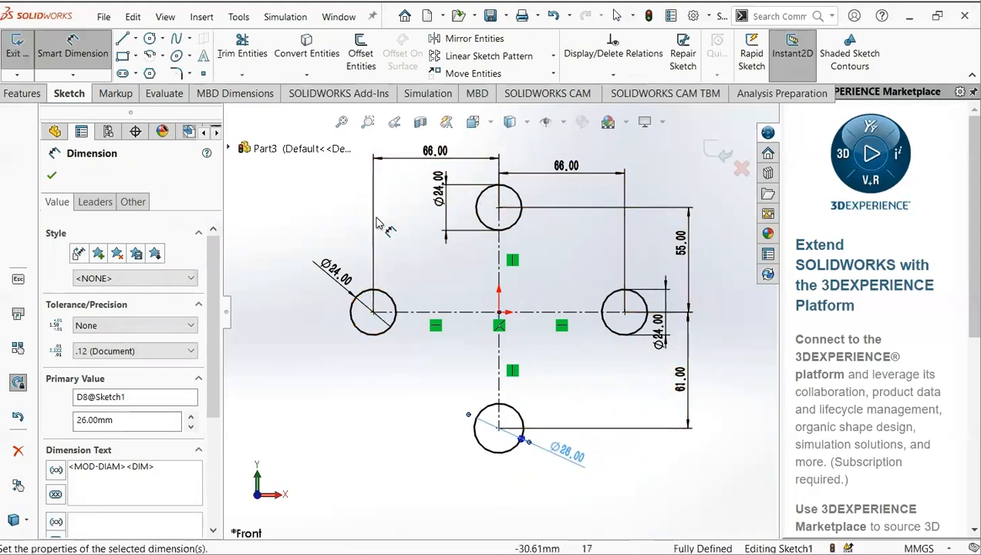
# - Draw tangent lines along the outer upper sides, from the left circle to the upper circle and from the upper circle to the right circle
pyautogui.click(135, 39)
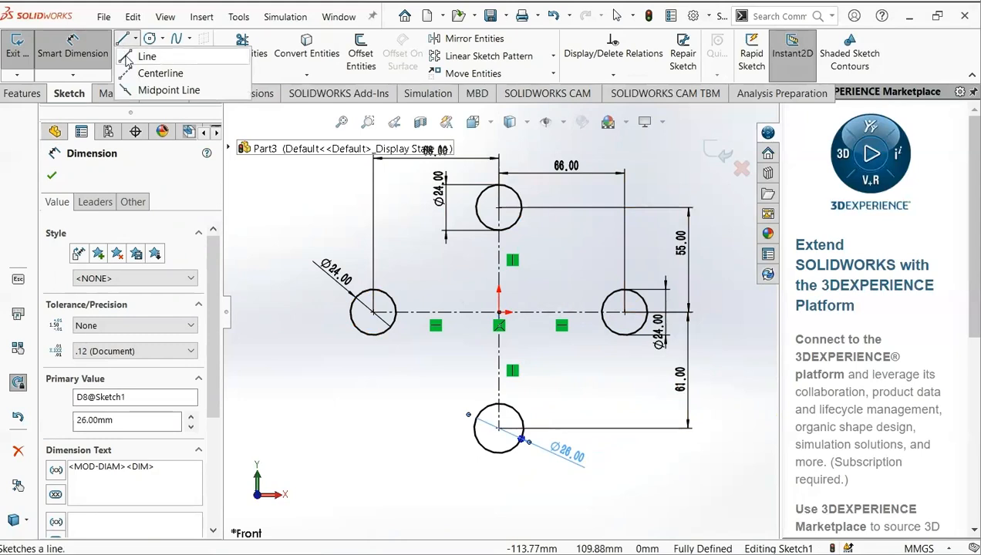
pyautogui.click(144, 52)
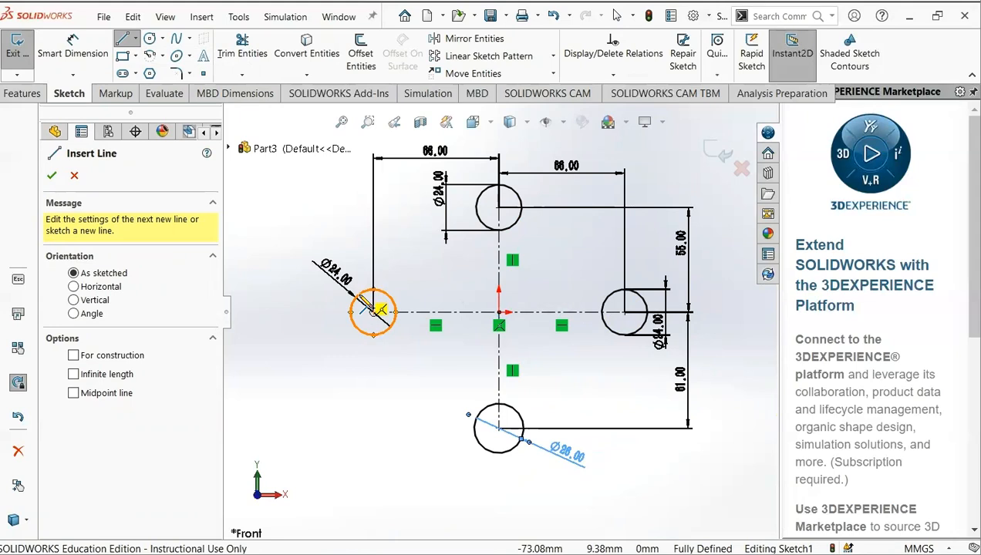
pyautogui.click(373, 311)
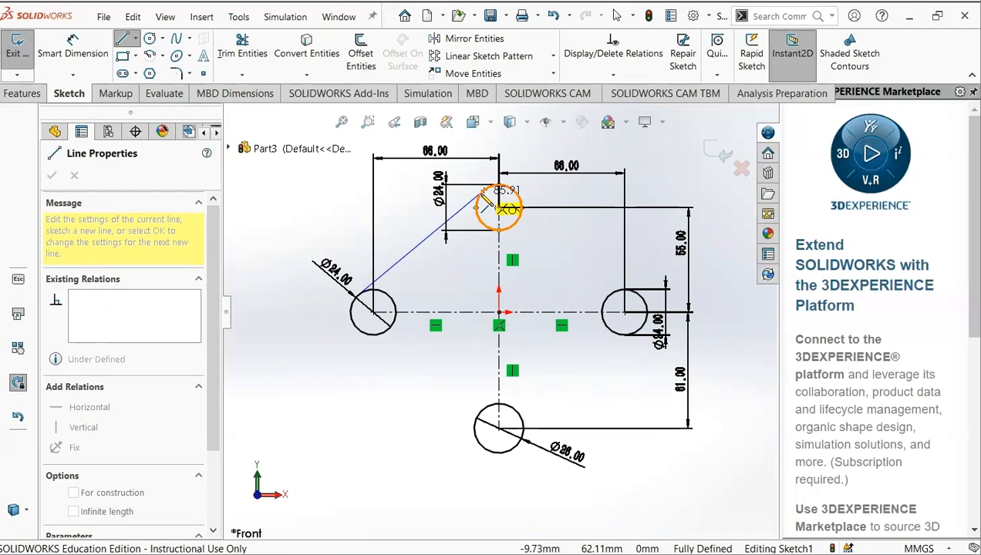
pyautogui.click(483, 194)
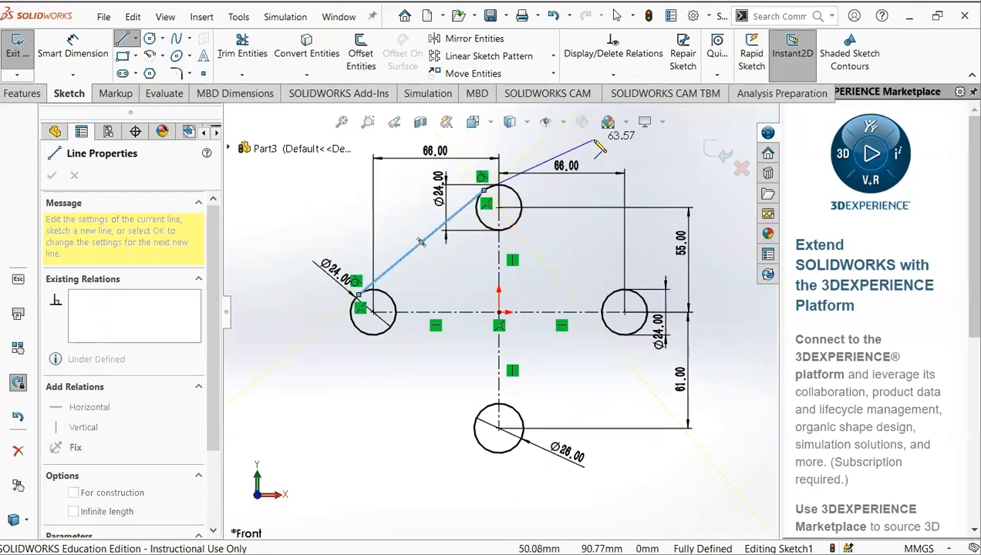
pyautogui.press('Escape')
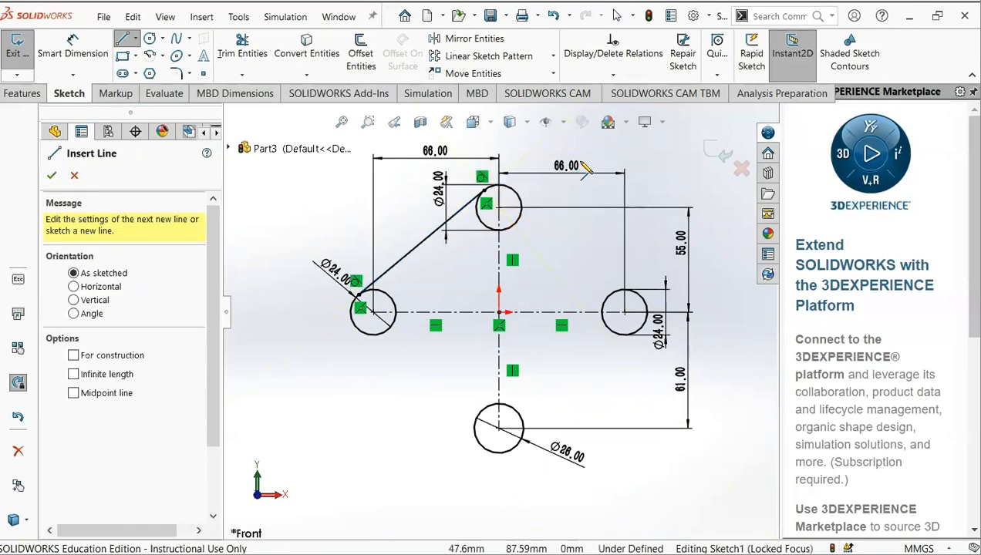
pyautogui.click(515, 196)
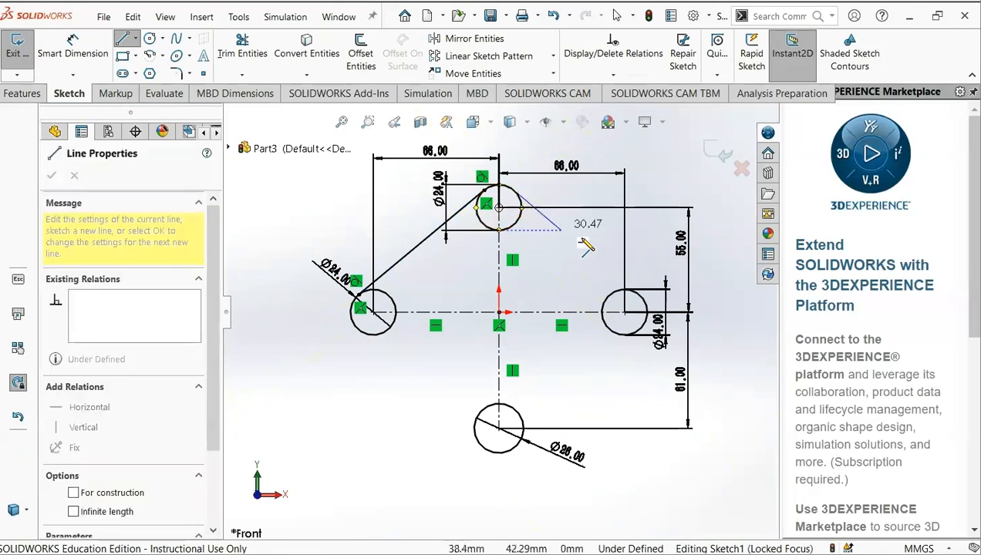
pyautogui.click(638, 296)
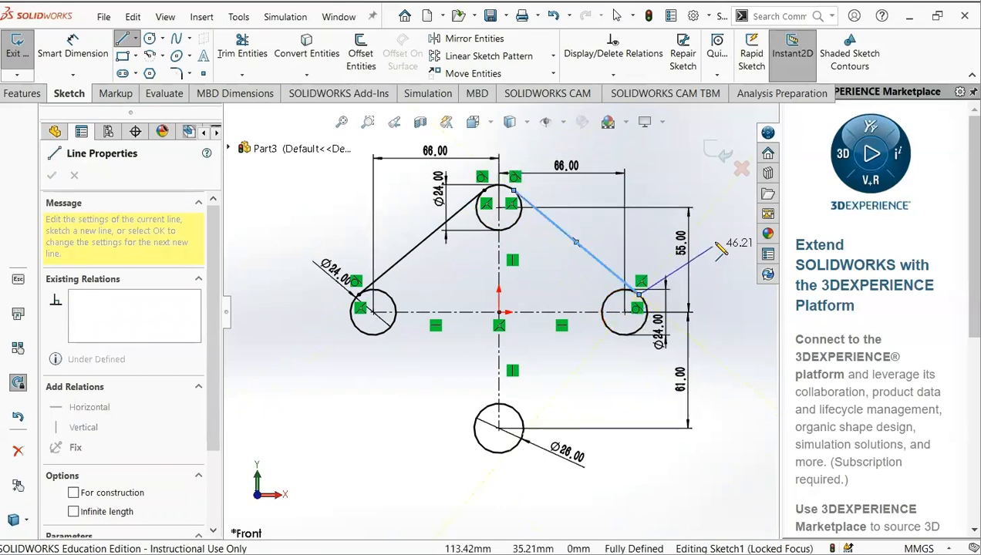
pyautogui.press('Escape')
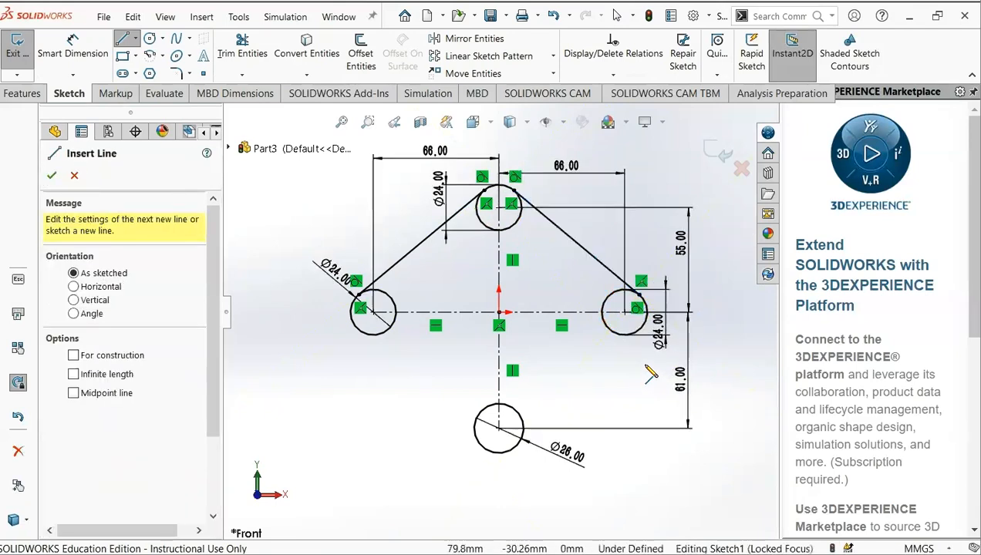
# - Draw tangent lines along the outer lower sides, from the right circle to the lower circle and from the lower circle to the left circle
pyautogui.click(647, 332)
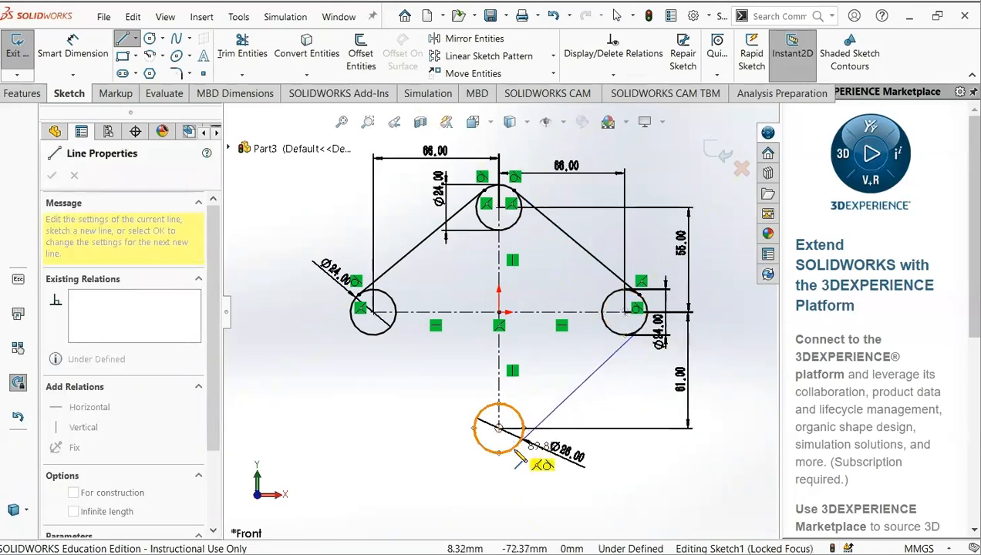
pyautogui.press('Escape')
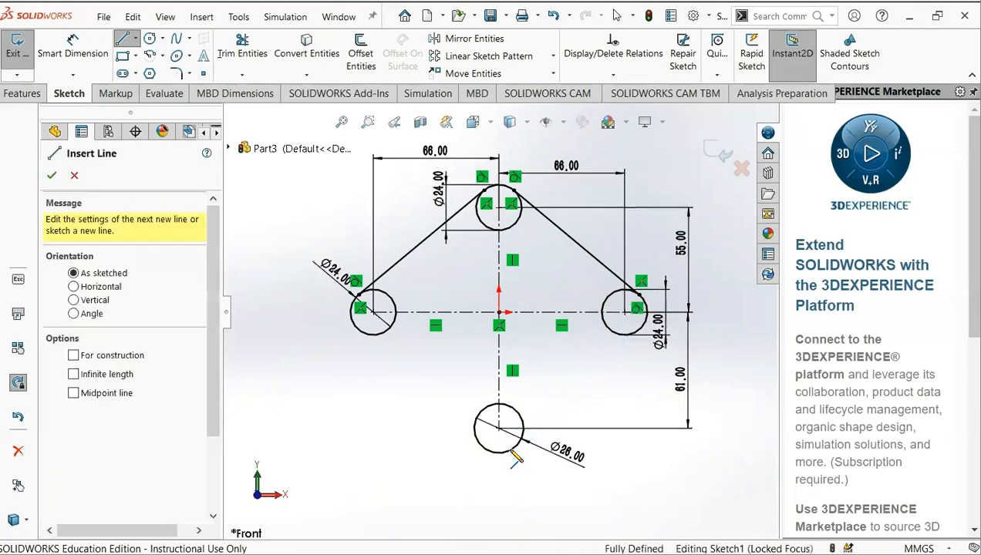
pyautogui.click(631, 334)
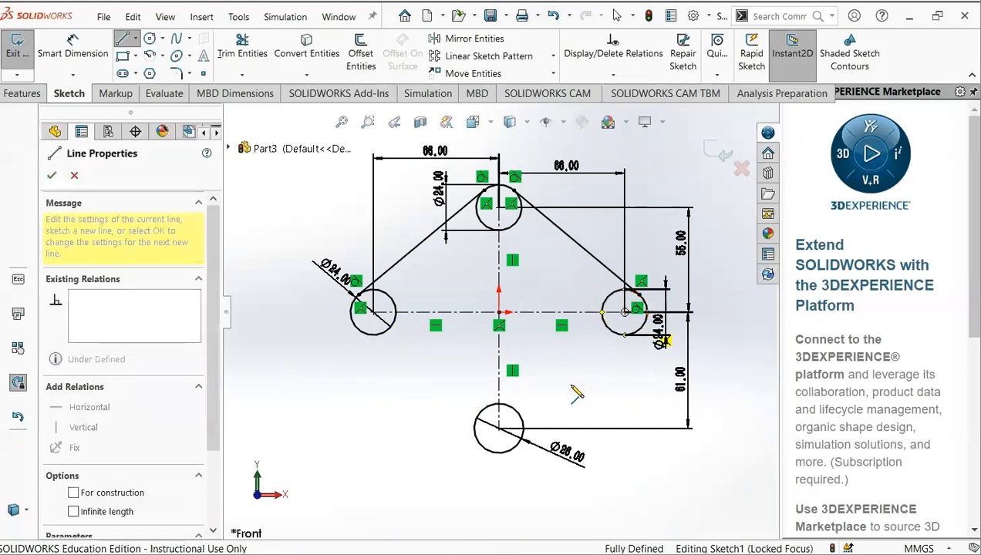
pyautogui.click(515, 451)
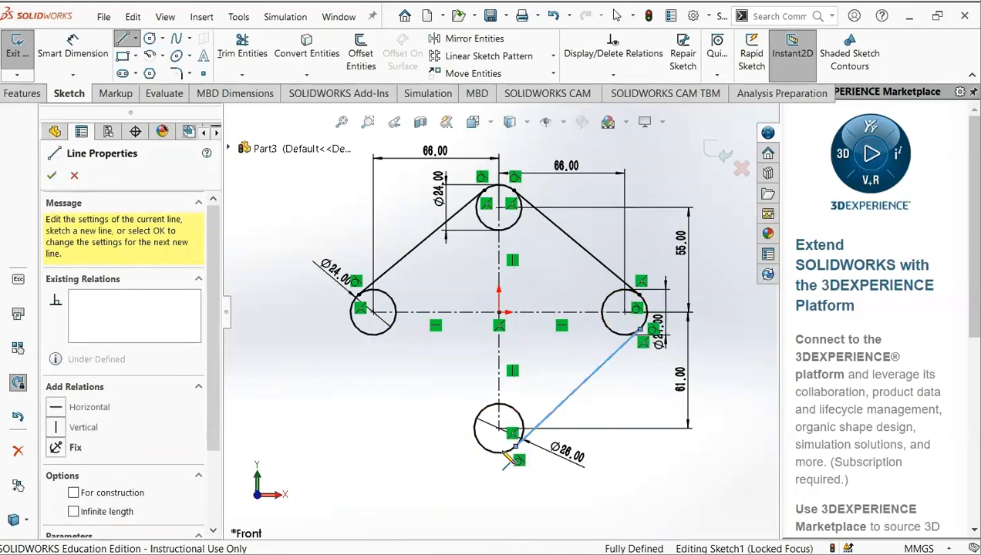
pyautogui.doubleClick(460, 475)
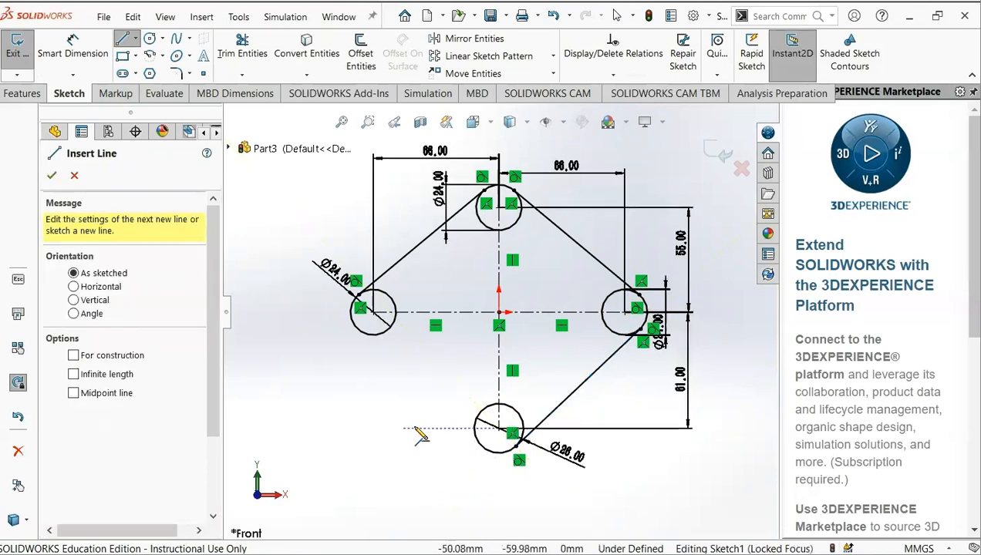
pyautogui.click(476, 447)
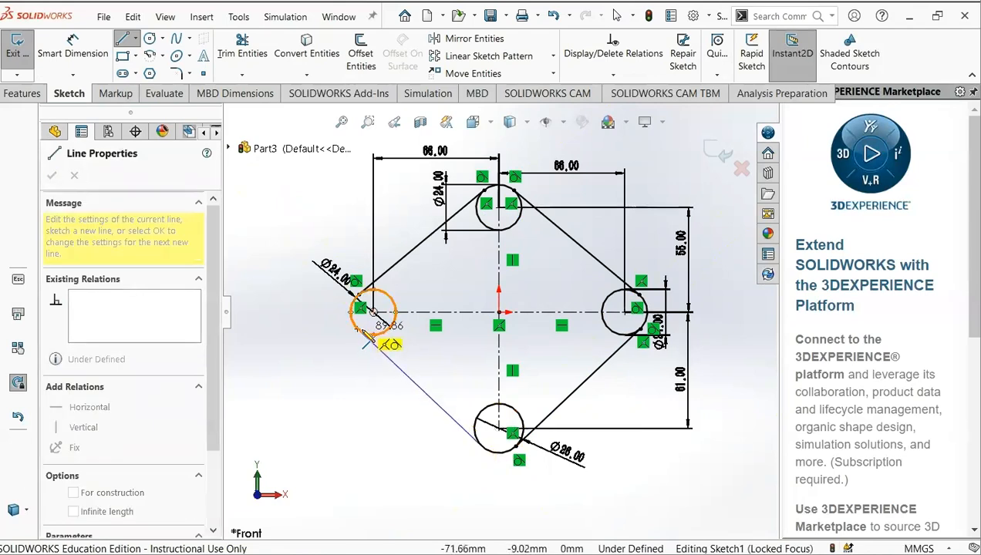
pyautogui.click(363, 334)
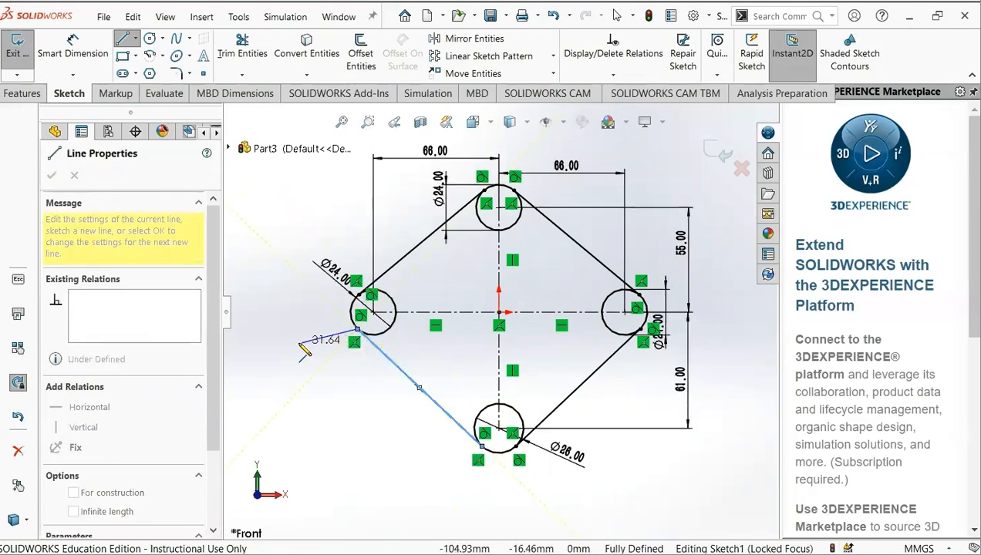
pyautogui.press('Escape')
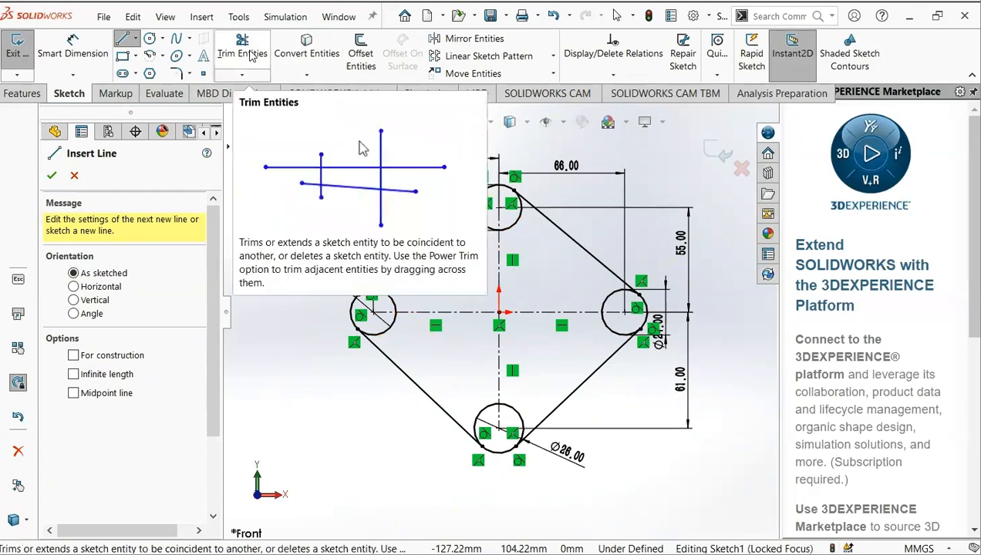
# - Power trim the inner arcs of all four circles and the centerline ends inside them, leaving a closed rounded diamond outline
pyautogui.click(241, 75)
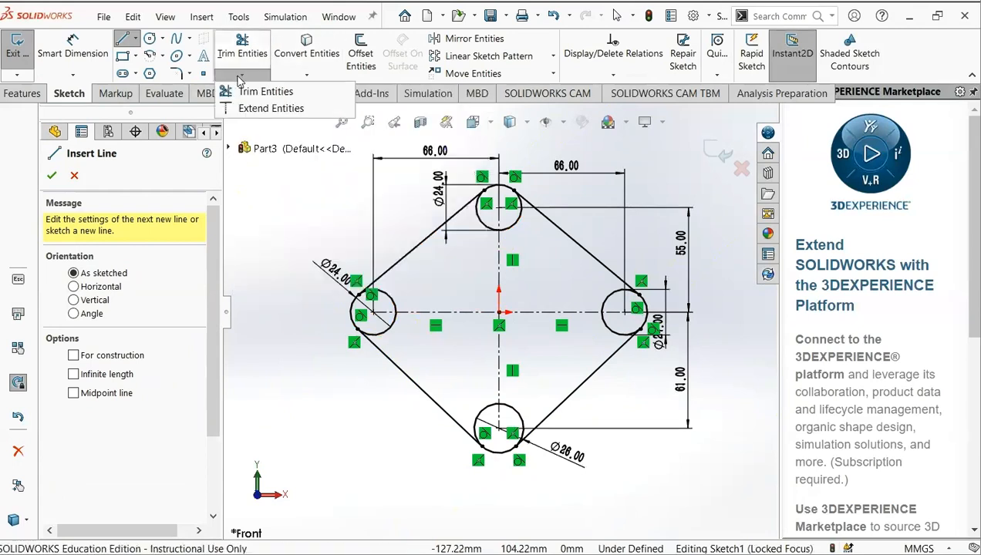
pyautogui.click(254, 91)
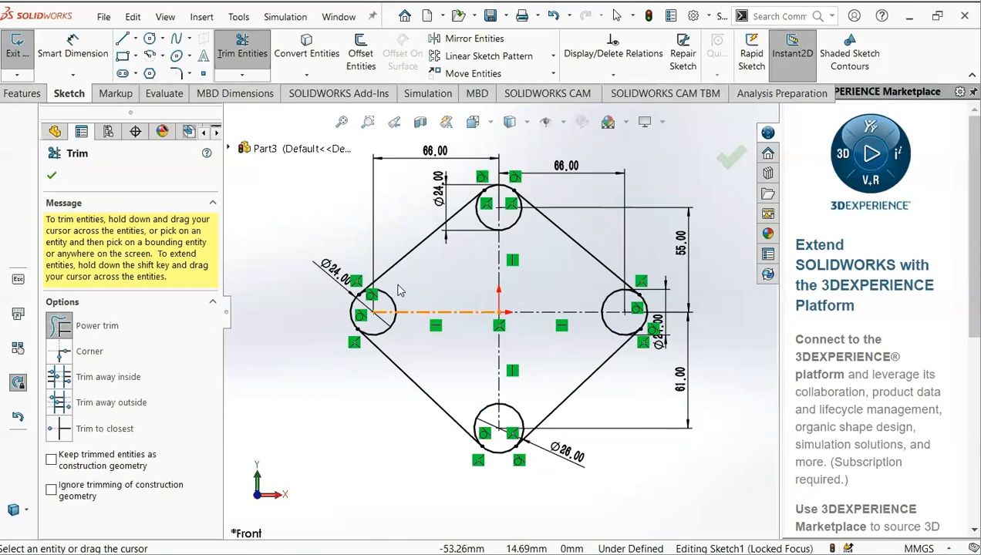
pyautogui.moveTo(399, 291)
pyautogui.mouseDown()
pyautogui.moveTo(387, 312)
pyautogui.moveTo(391, 347)
pyautogui.mouseUp()
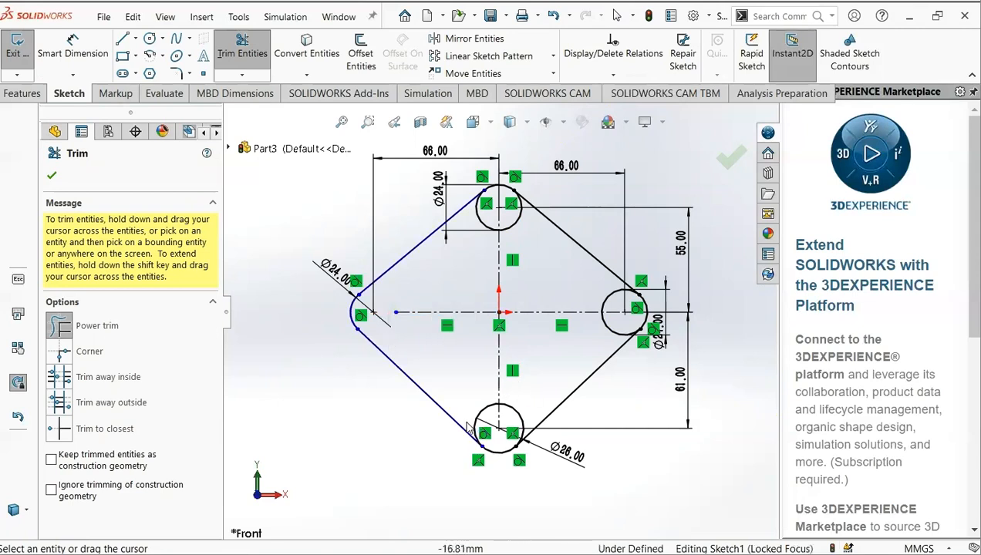
pyautogui.moveTo(467, 414)
pyautogui.mouseDown()
pyautogui.moveTo(518, 432)
pyautogui.moveTo(546, 397)
pyautogui.mouseUp()
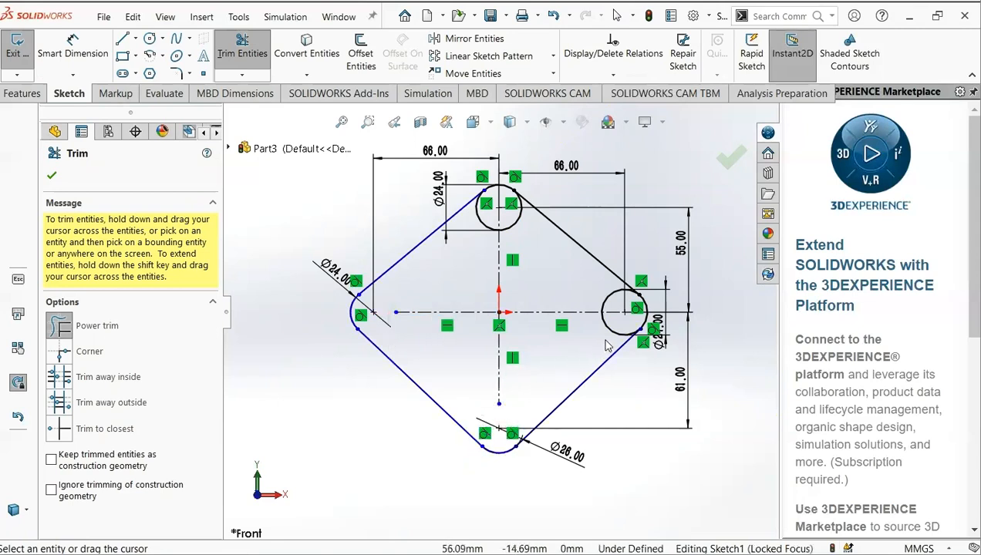
pyautogui.moveTo(606, 343)
pyautogui.mouseDown()
pyautogui.moveTo(617, 322)
pyautogui.moveTo(612, 289)
pyautogui.mouseUp()
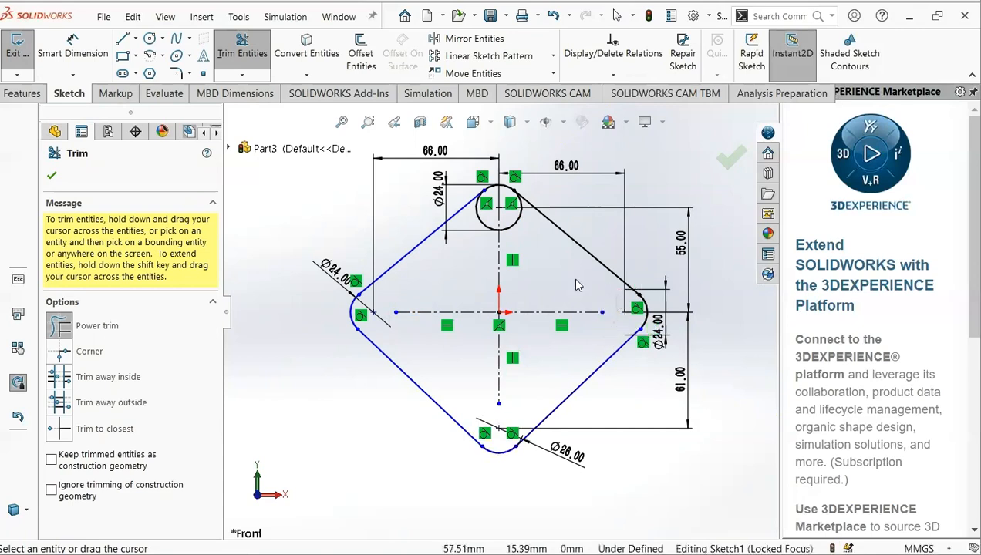
pyautogui.moveTo(481, 226); pyautogui.dragTo(500, 223)
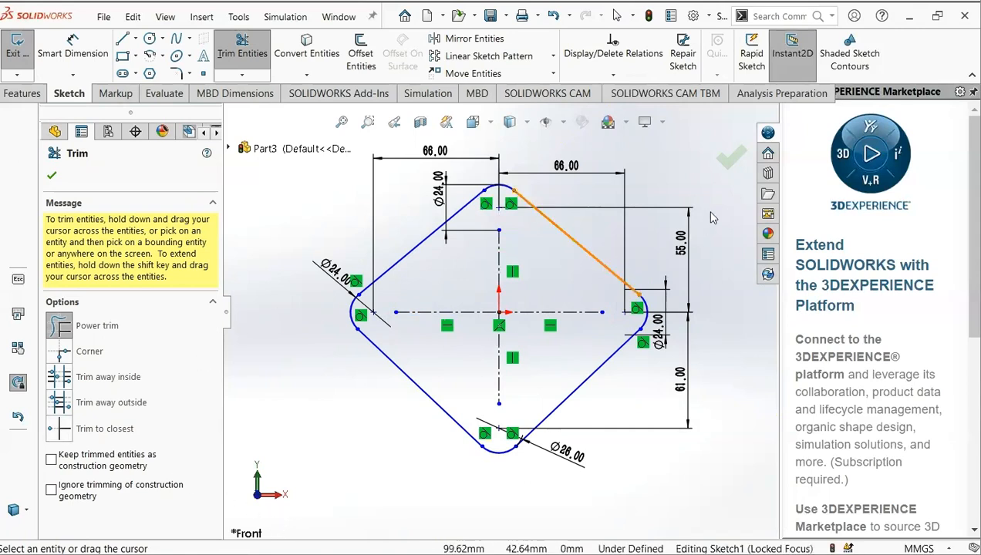
pyautogui.click(731, 160)
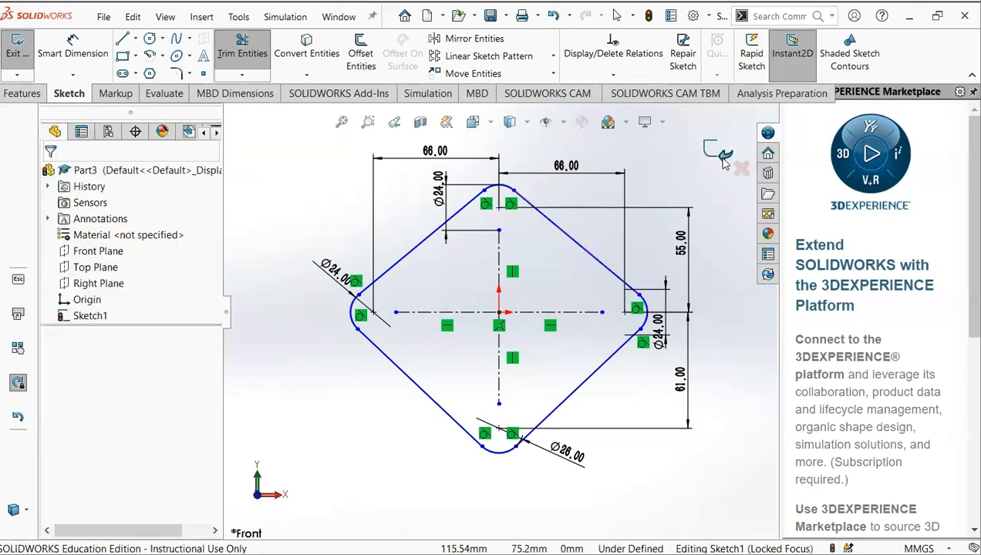
# - Extrude the rounded diamond profile as a boss with the Mid Plane end condition and a depth of 6 mm
pyautogui.click(13, 94)
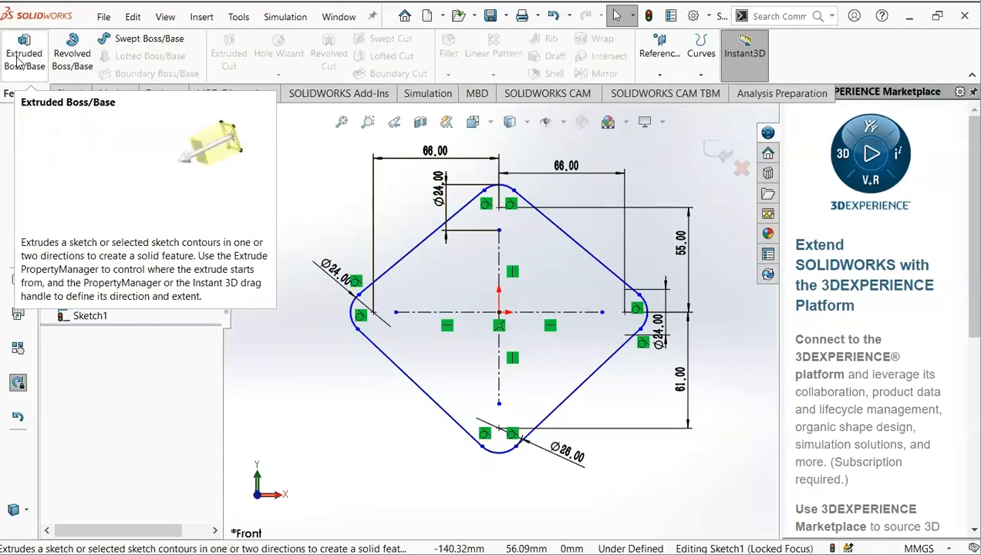
pyautogui.click(16, 60)
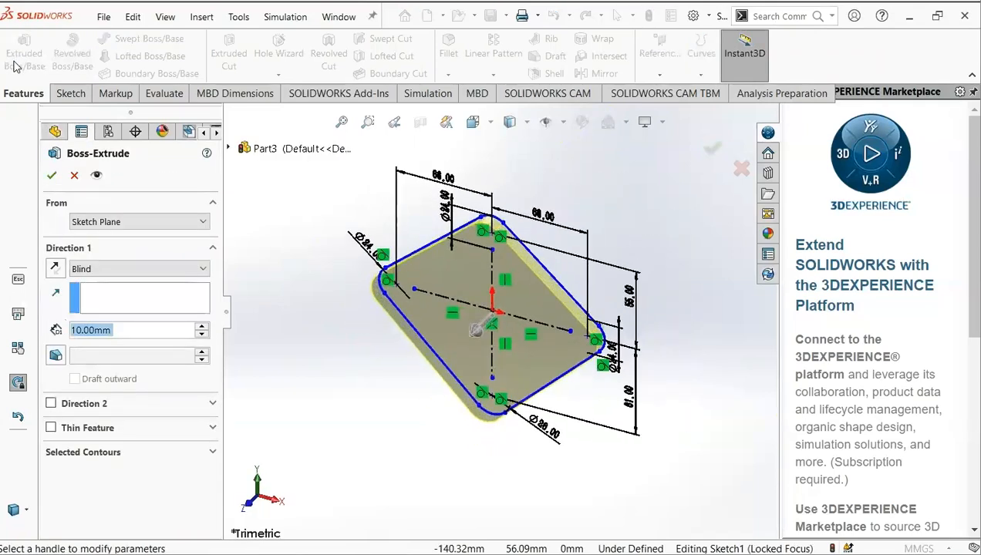
pyautogui.click(183, 275)
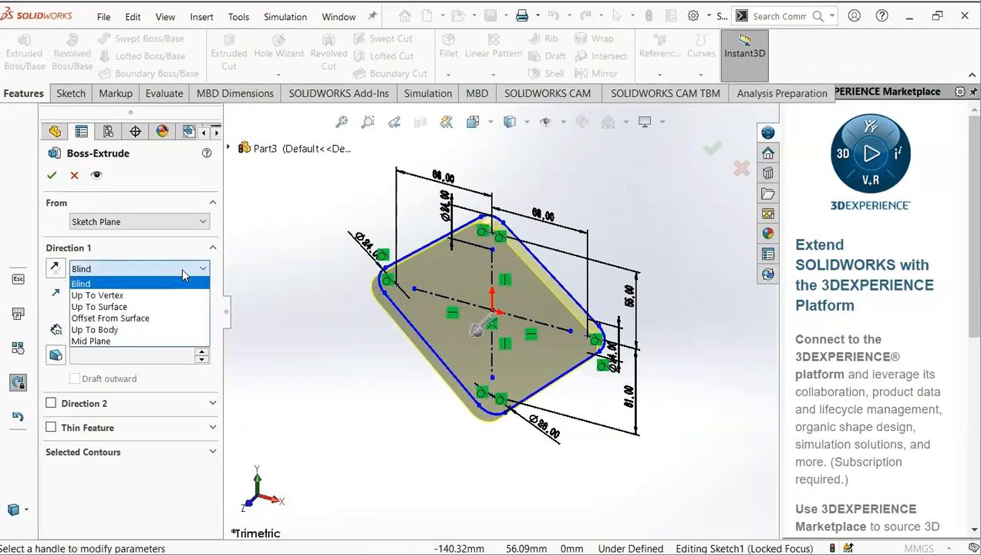
pyautogui.click(114, 341)
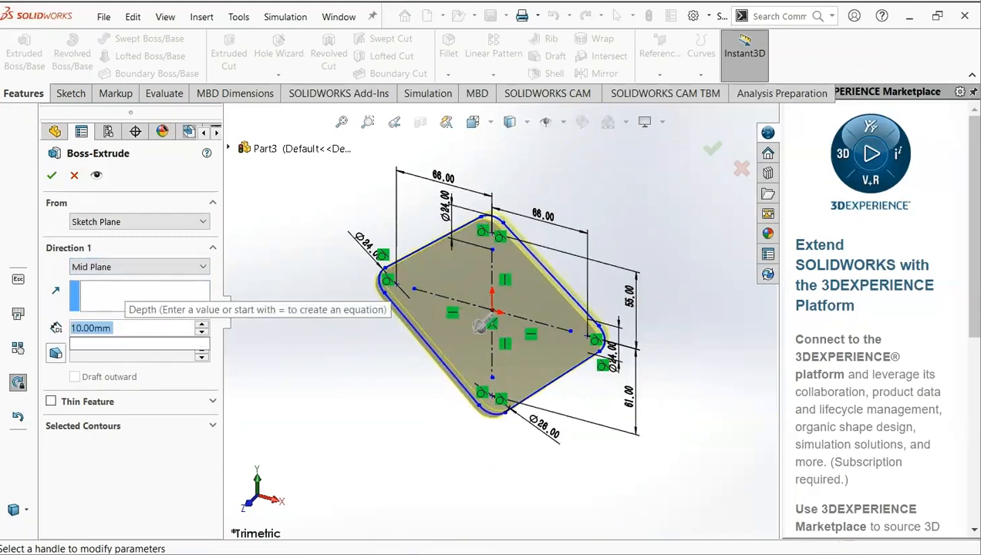
pyautogui.write('6')
pyautogui.press('Return')
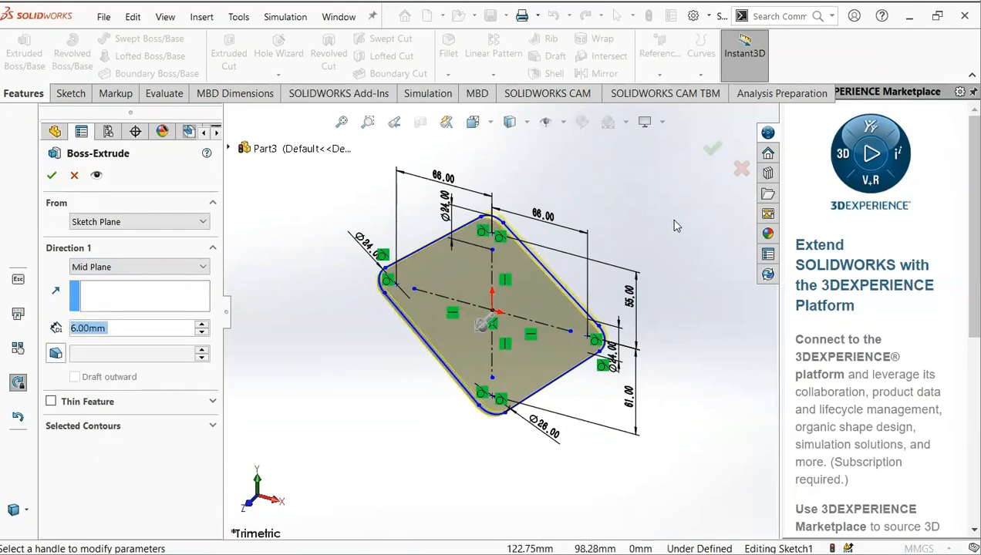
pyautogui.click(711, 151)
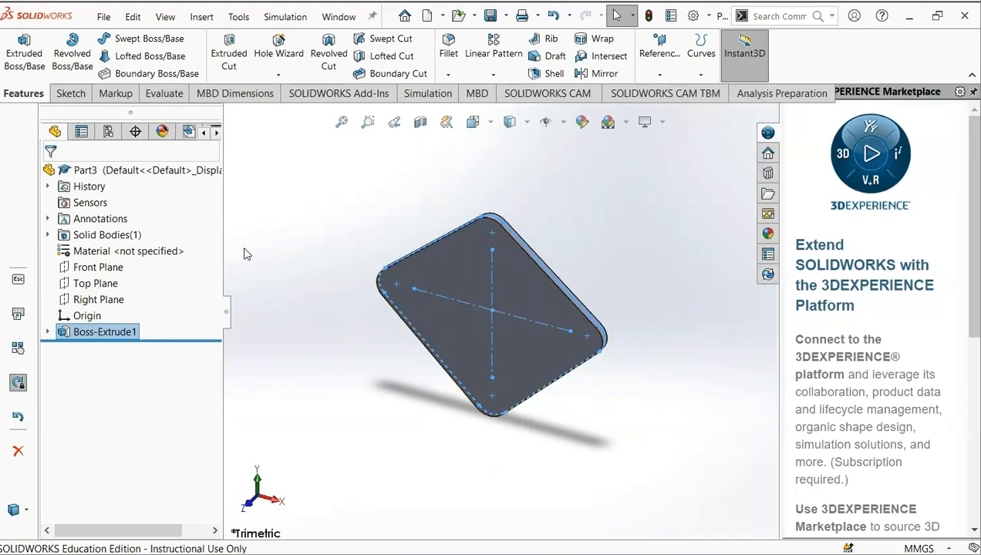
# - Start a second sketch on the Front Plane with the centre-based Circle tool
pyautogui.click(71, 94)
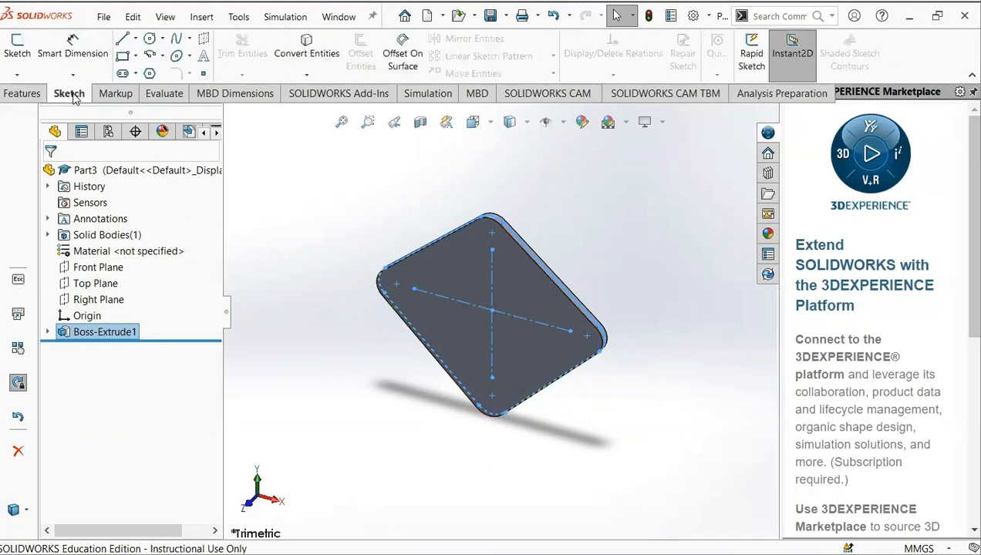
pyautogui.click(151, 38)
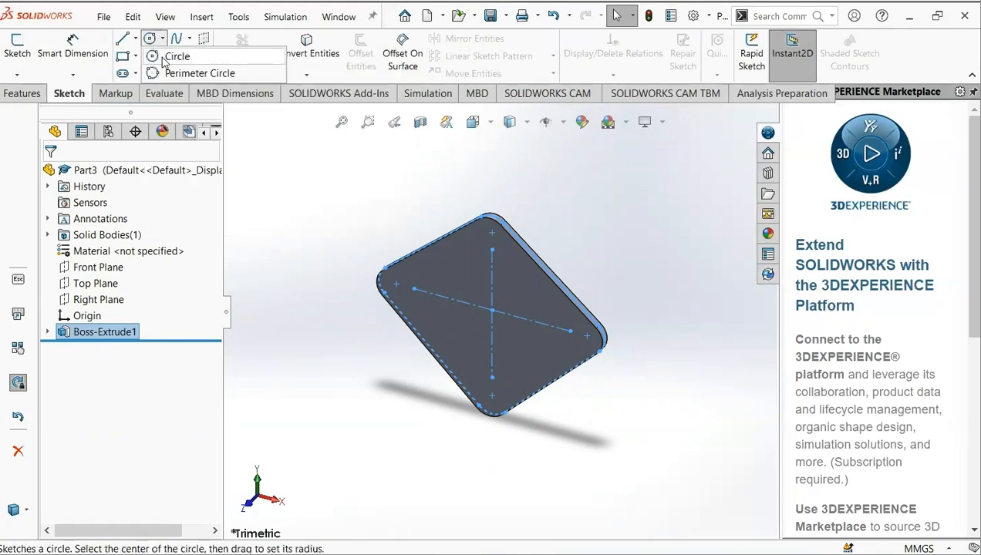
pyautogui.click(176, 57)
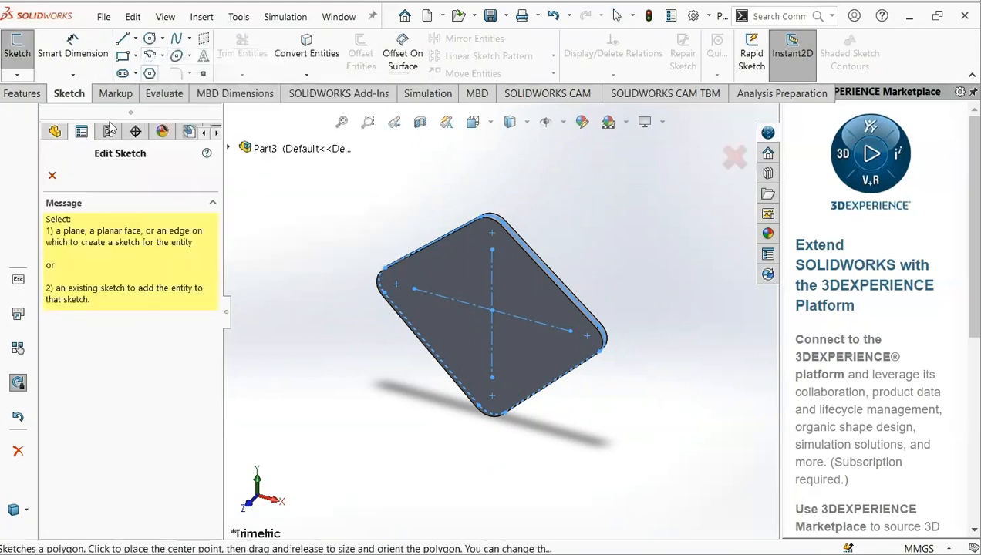
pyautogui.click(266, 151)
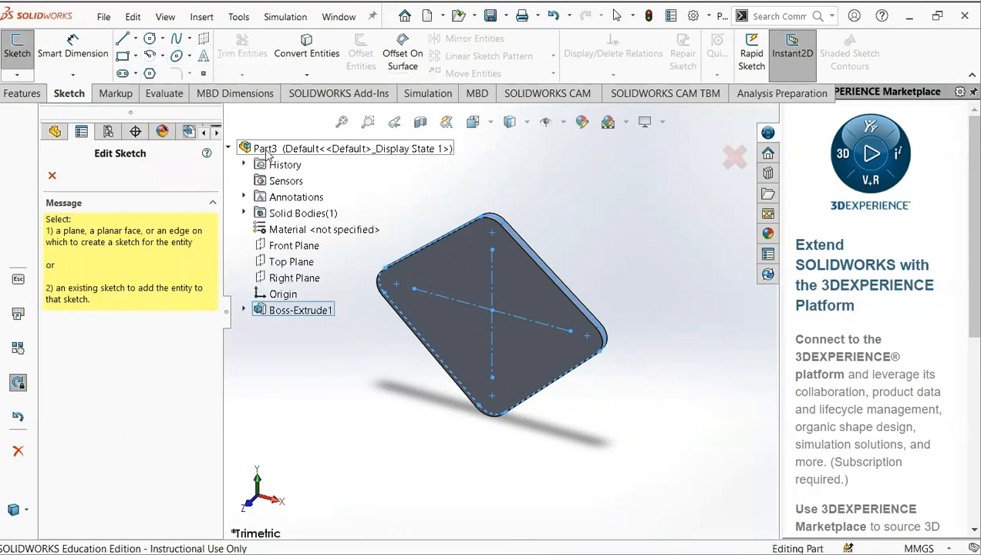
pyautogui.click(272, 246)
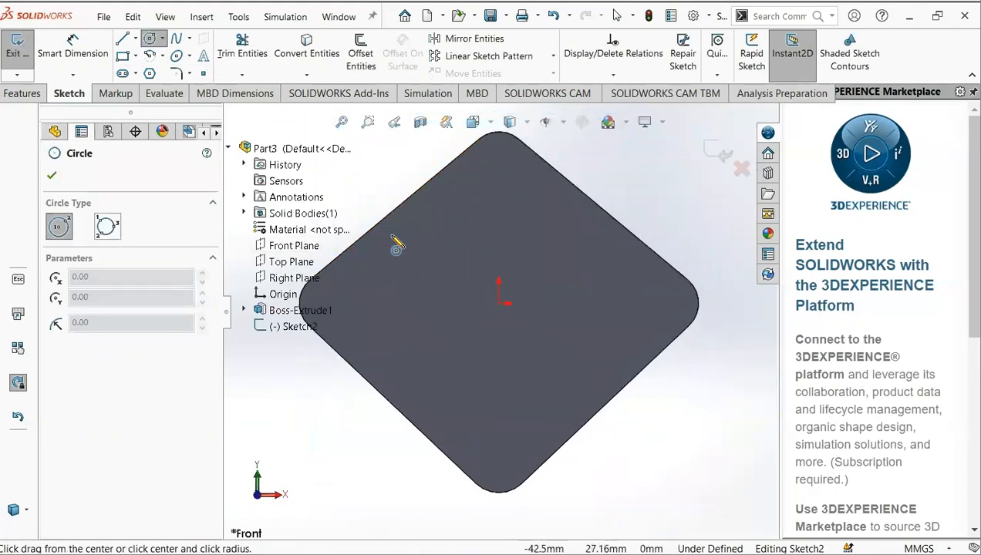
# - Draw a circle with a 4.5 mm radius concentric with the plate's left rounded corner, centred at X -66, Y 0
pyautogui.scroll(-2, 386, 257)
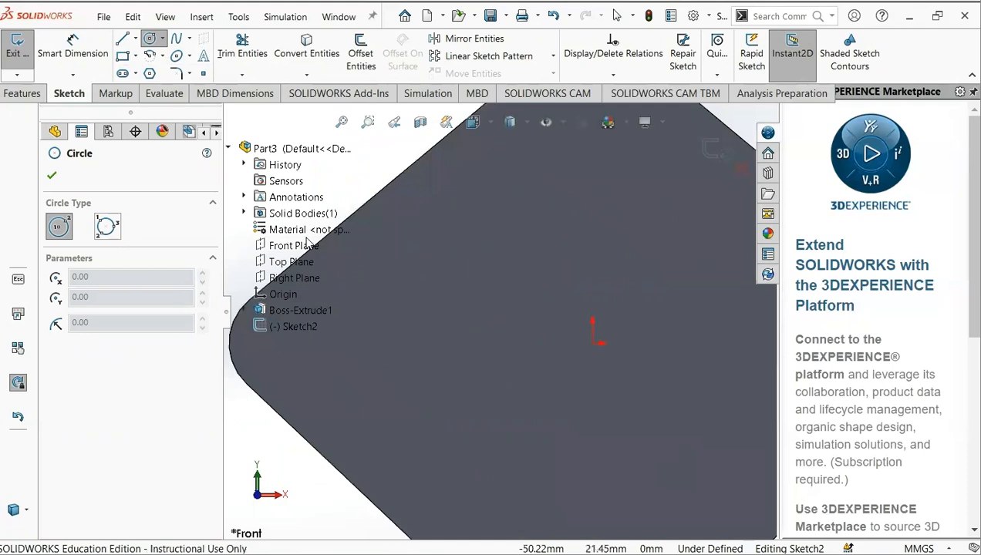
pyautogui.scroll(3, 450, 305)
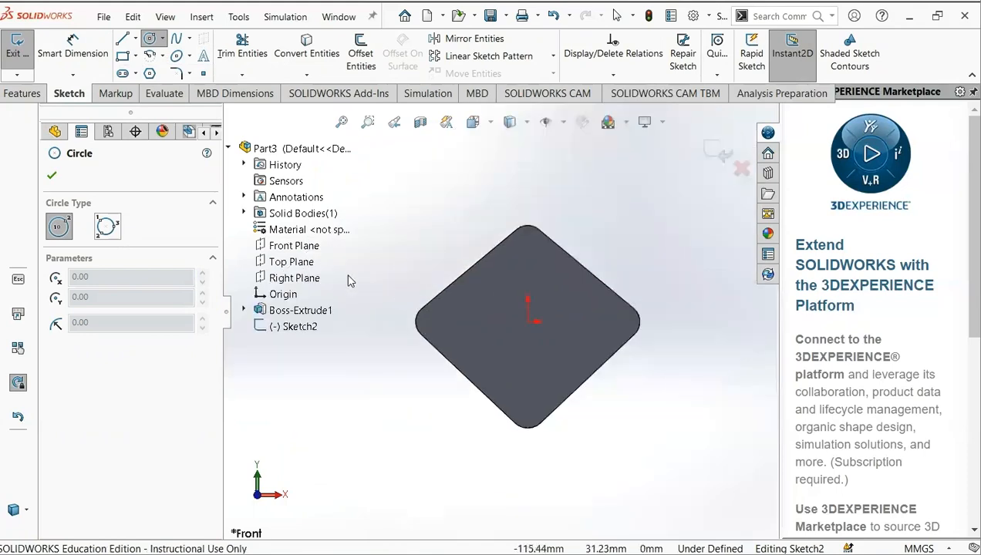
pyautogui.scroll(-2, 348, 276)
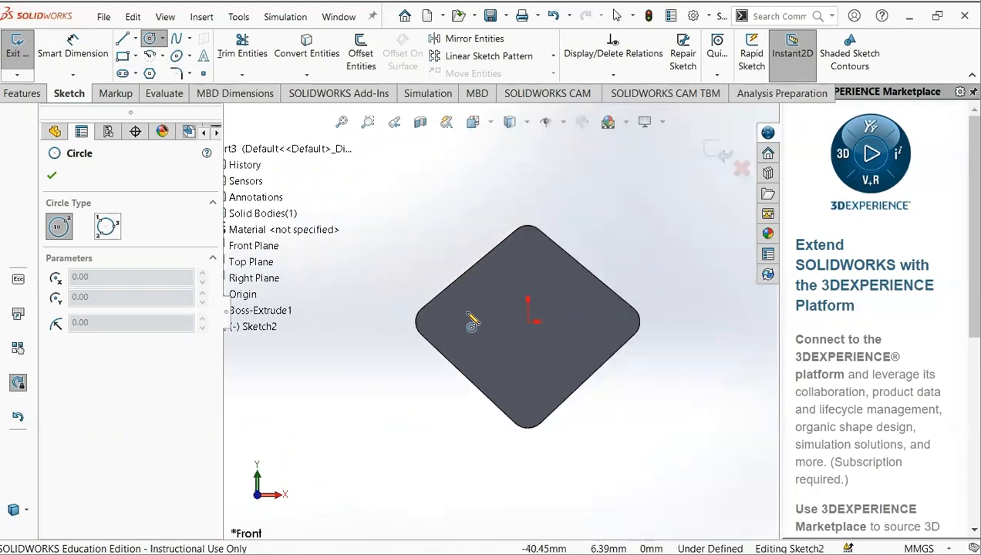
pyautogui.scroll(-3, 472, 322)
pyautogui.scroll(2, 472, 322)
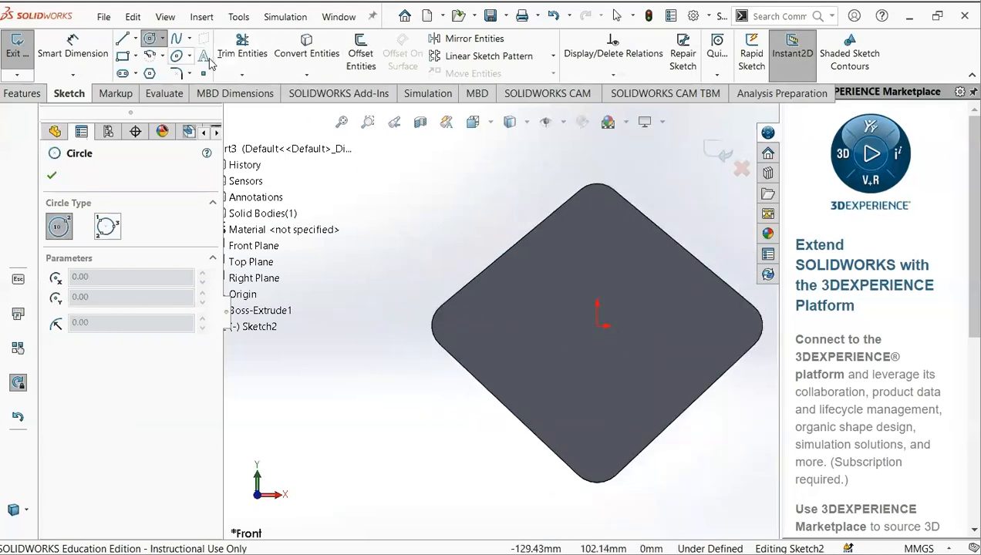
pyautogui.click(456, 325)
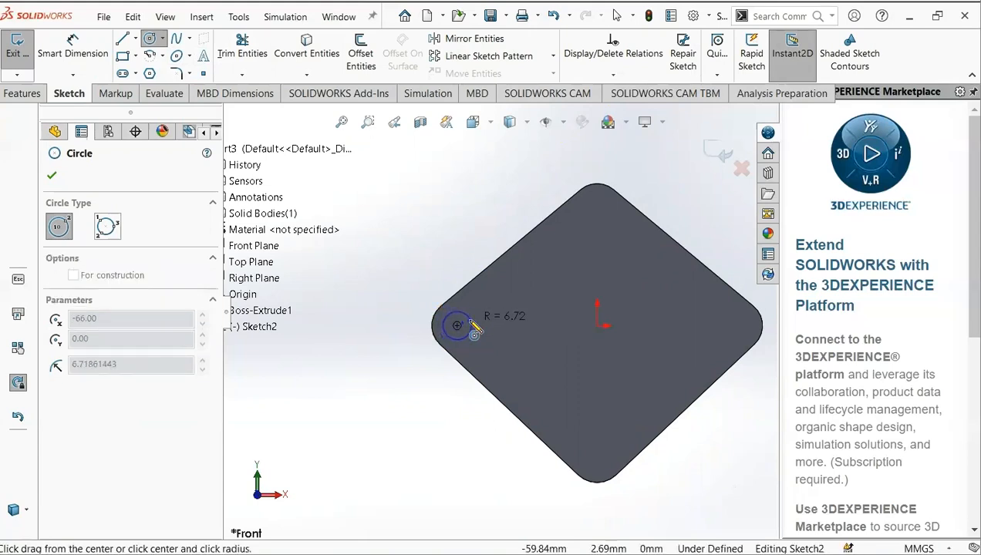
pyautogui.click(473, 327)
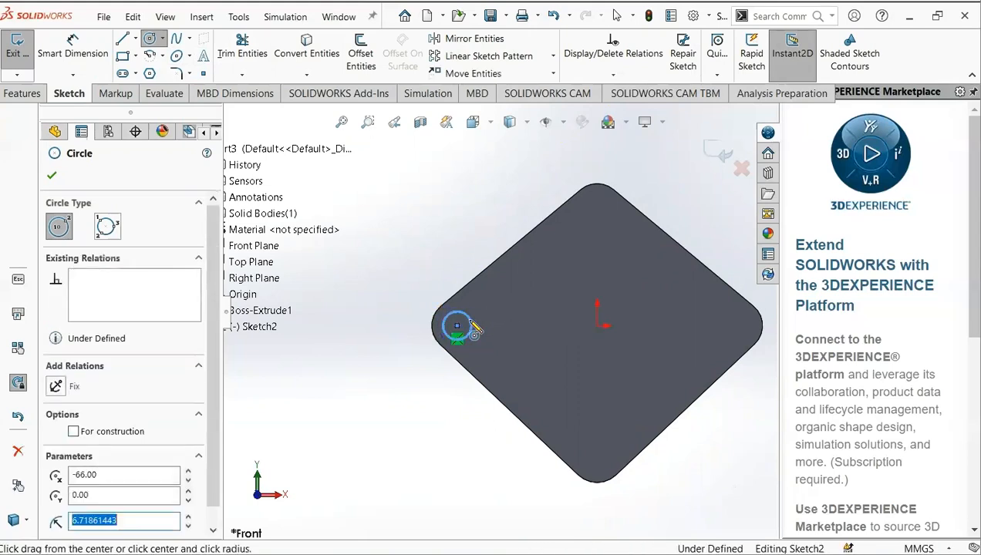
pyautogui.write('4')
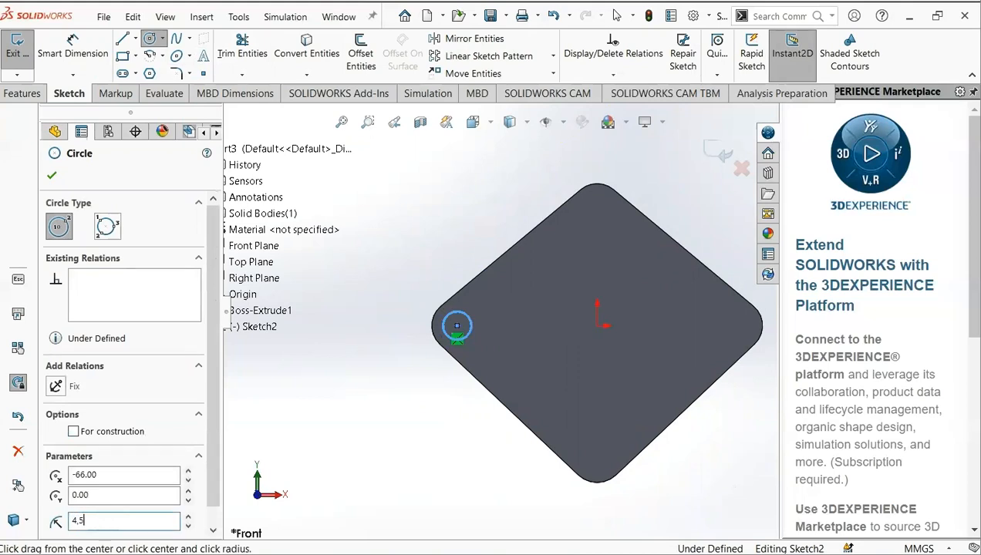
pyautogui.write('.5')
pyautogui.press('Return')
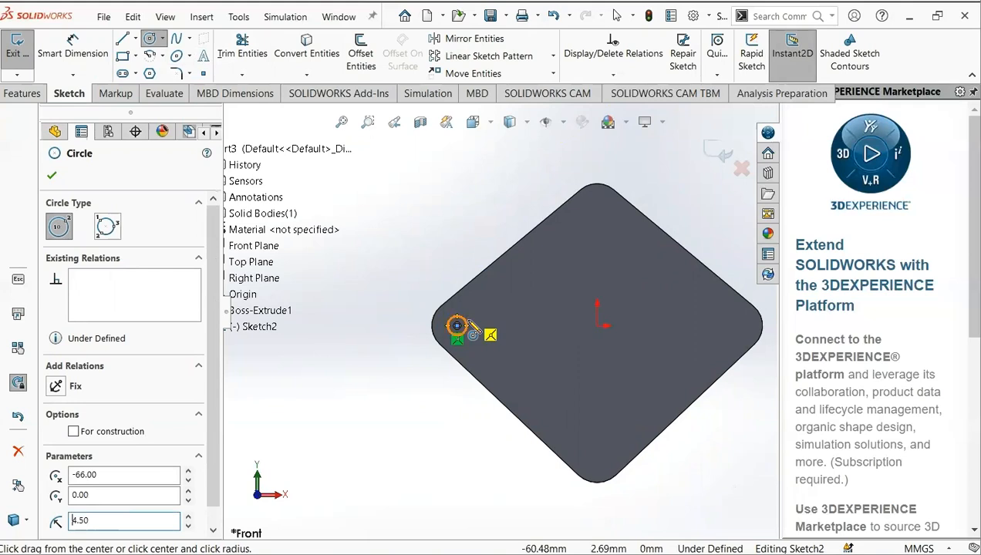
# - Draw a circle with a 4.5 mm radius concentric with the plate's upper rounded corner, centred at X 0, Y 55
pyautogui.click(598, 209)
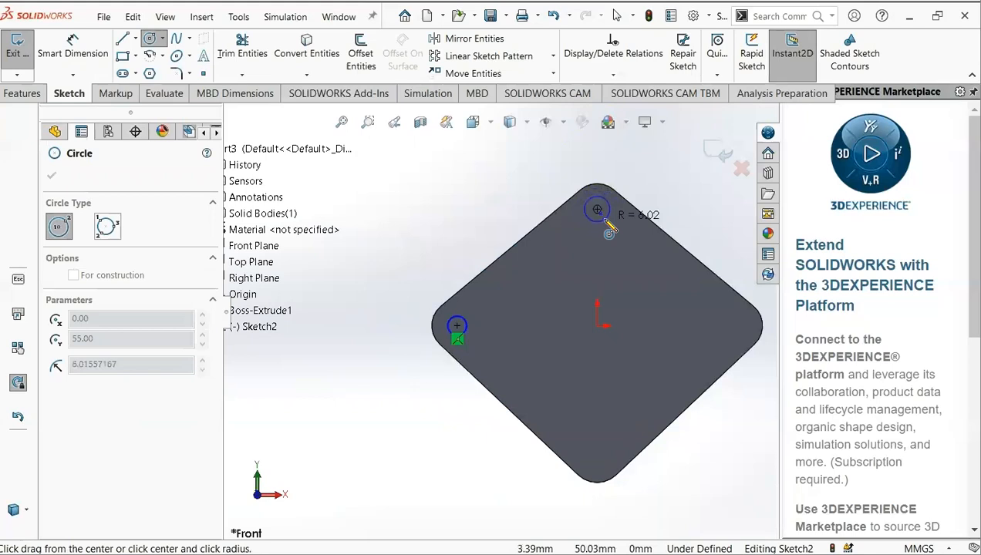
pyautogui.click(608, 226)
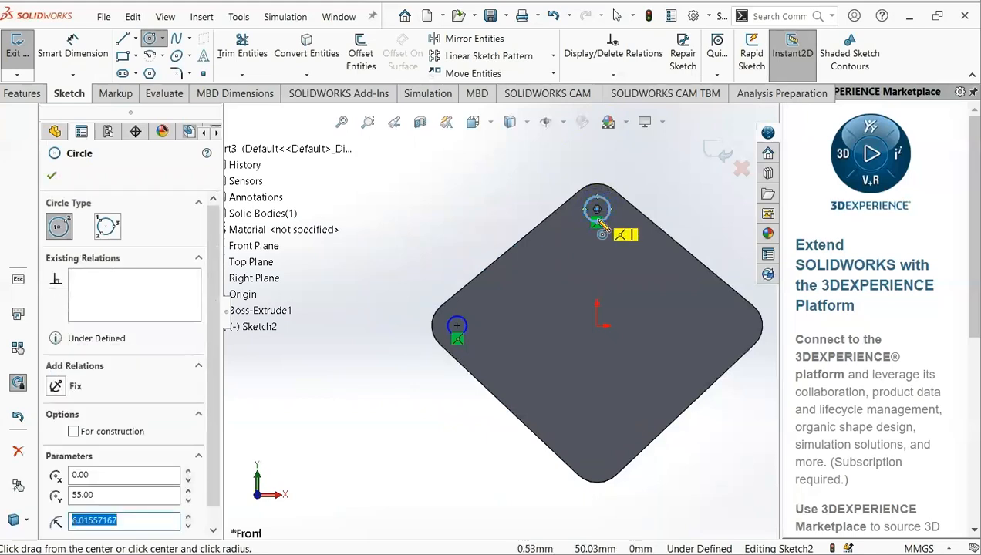
pyautogui.write('4')
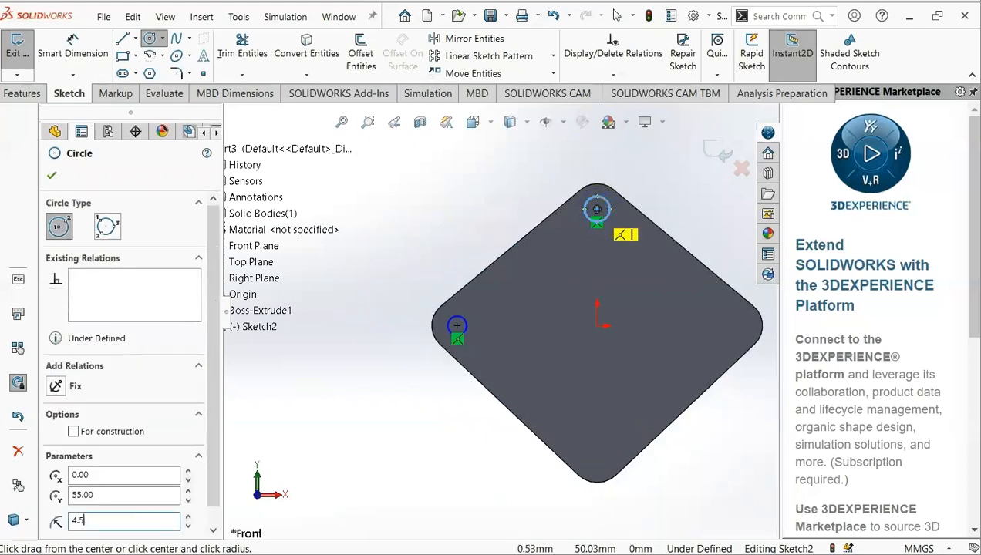
pyautogui.write('.5')
pyautogui.press('Return')
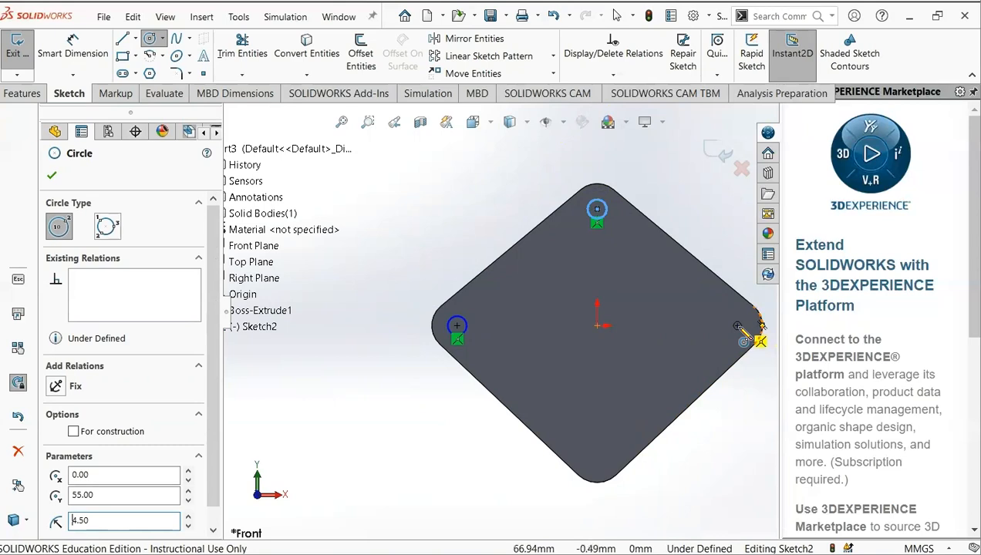
# - Draw a circle with a 4.5 mm radius concentric with the plate's right rounded corner, centred at X 66, Y 0
pyautogui.click(738, 328)
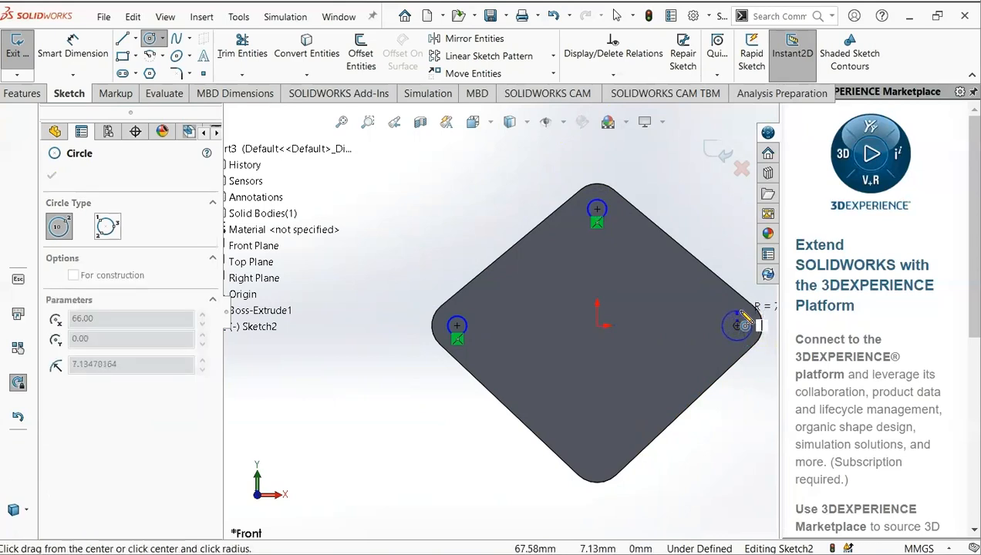
pyautogui.click(743, 315)
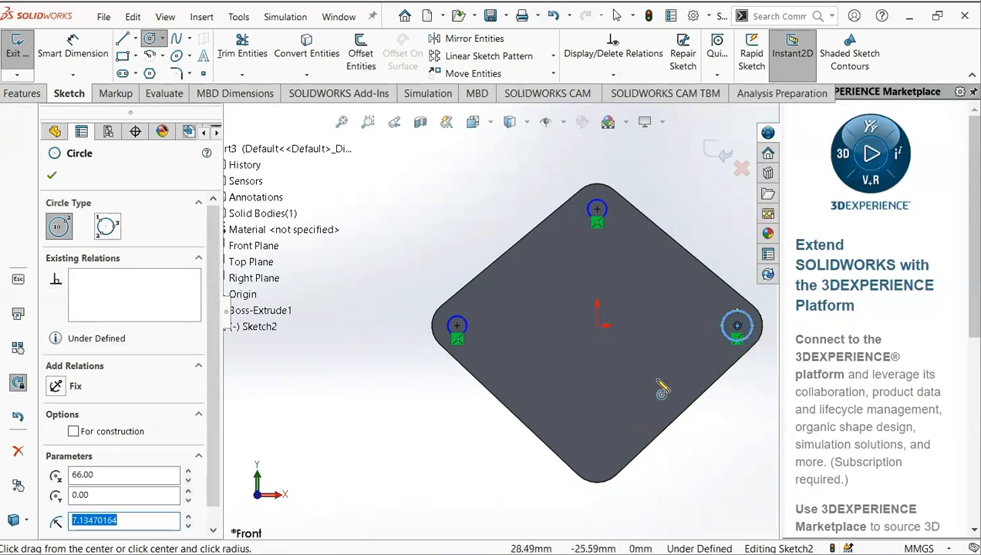
pyautogui.write('4.5')
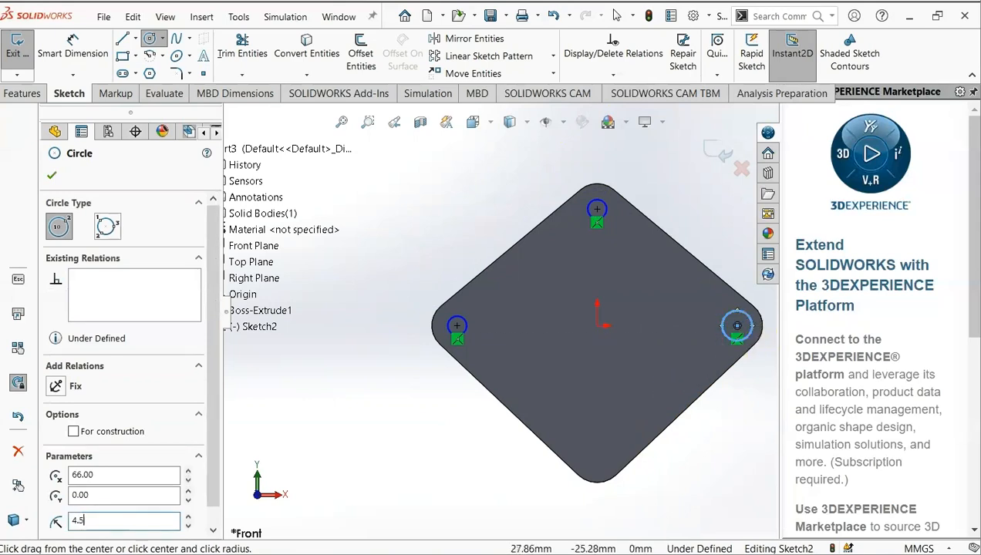
pyautogui.press('Return')
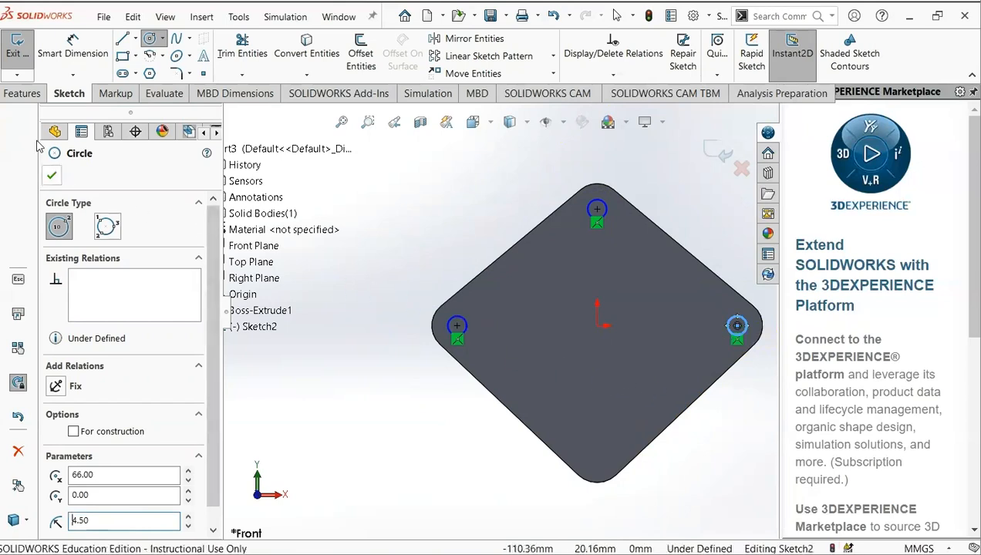
# - Cut-extrude the three corner circles through the plate with the Mid Plane end condition and a depth of 6 mm
pyautogui.click(22, 93)
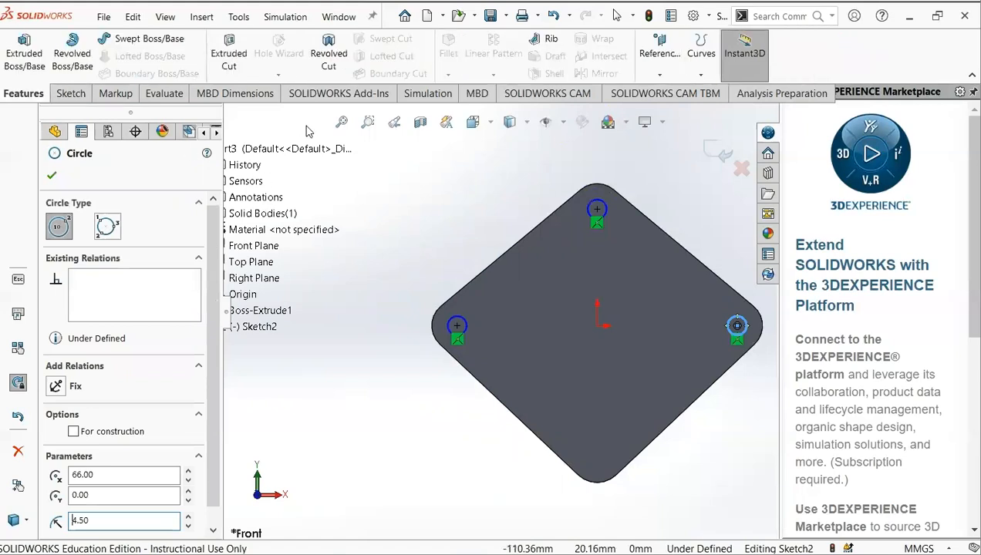
pyautogui.click(239, 58)
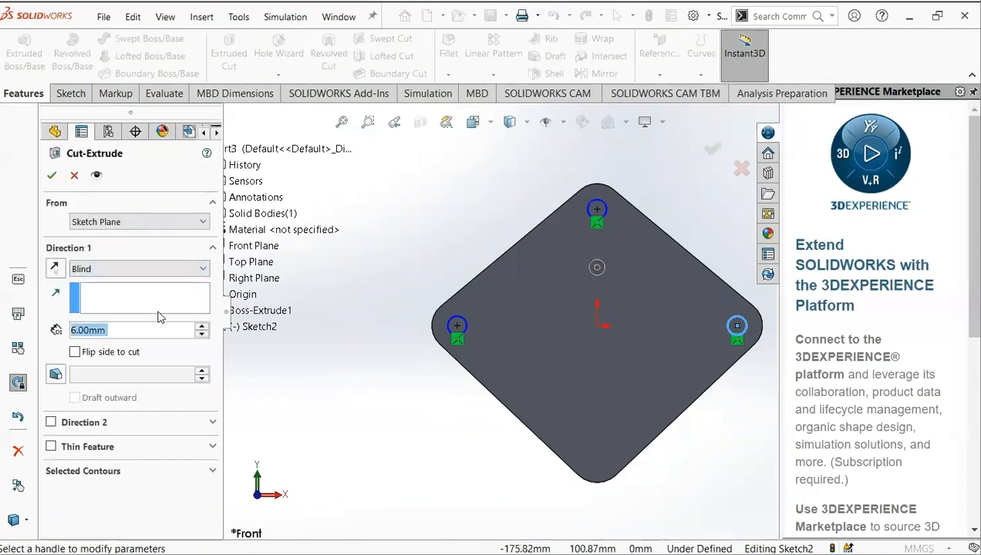
pyautogui.click(199, 271)
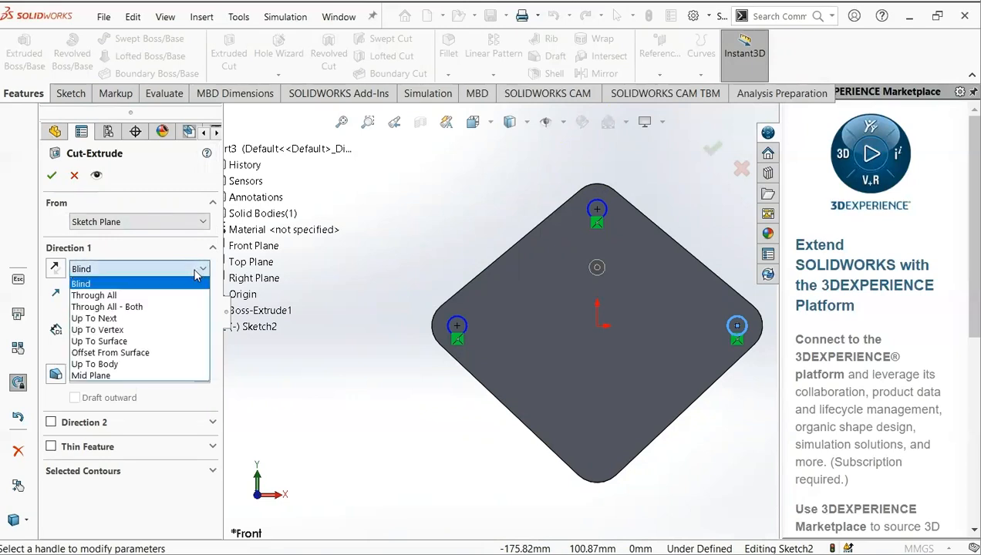
pyautogui.click(131, 377)
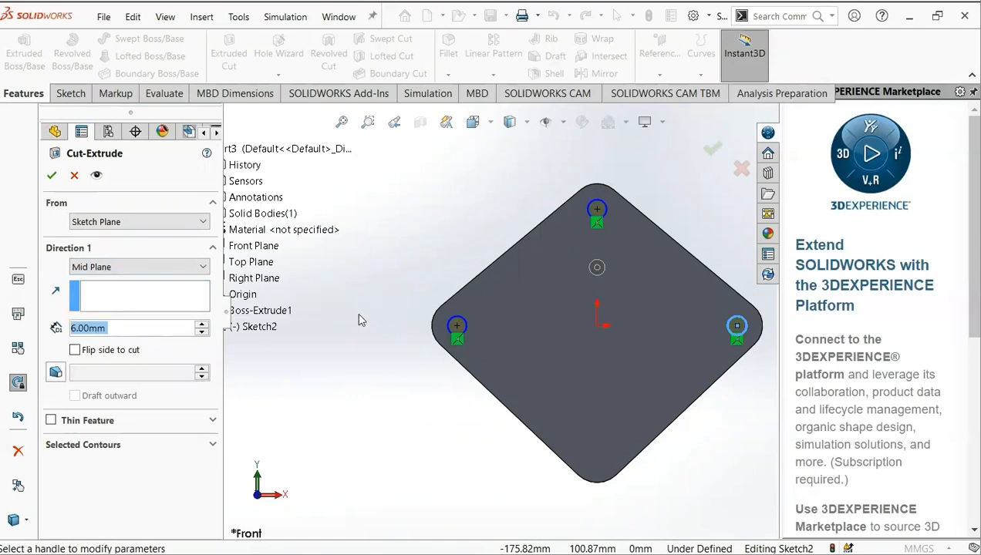
pyautogui.click(712, 153)
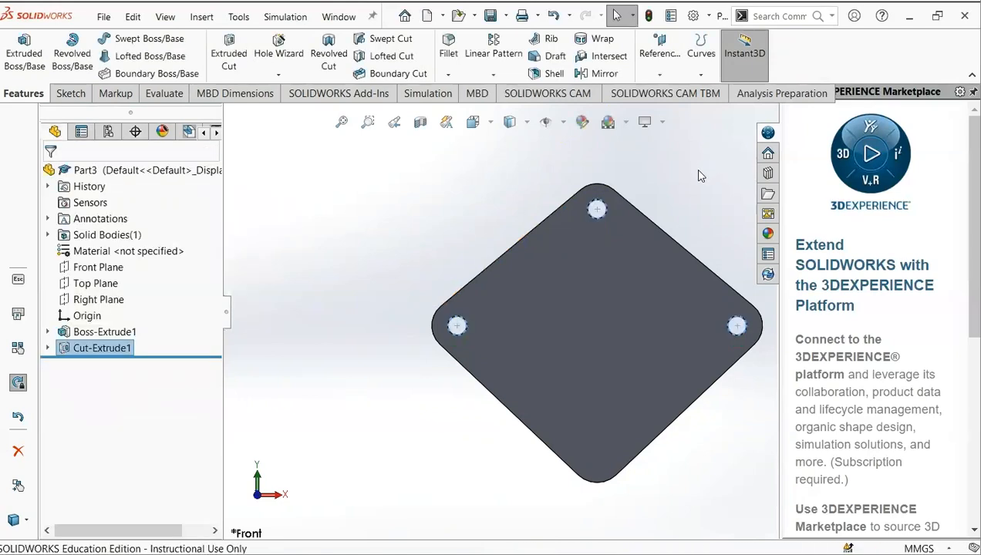
# - Show the part in the trimetric view and save it in the Documents folder as Plate
pyautogui.click(393, 126)
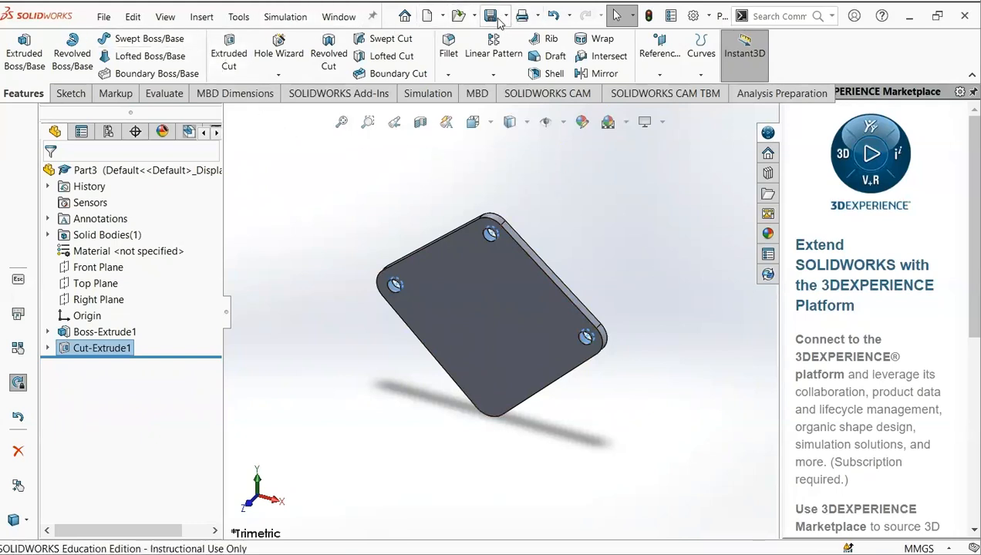
pyautogui.moveTo(491, 15)
pyautogui.hotkey('ctrl', 's')
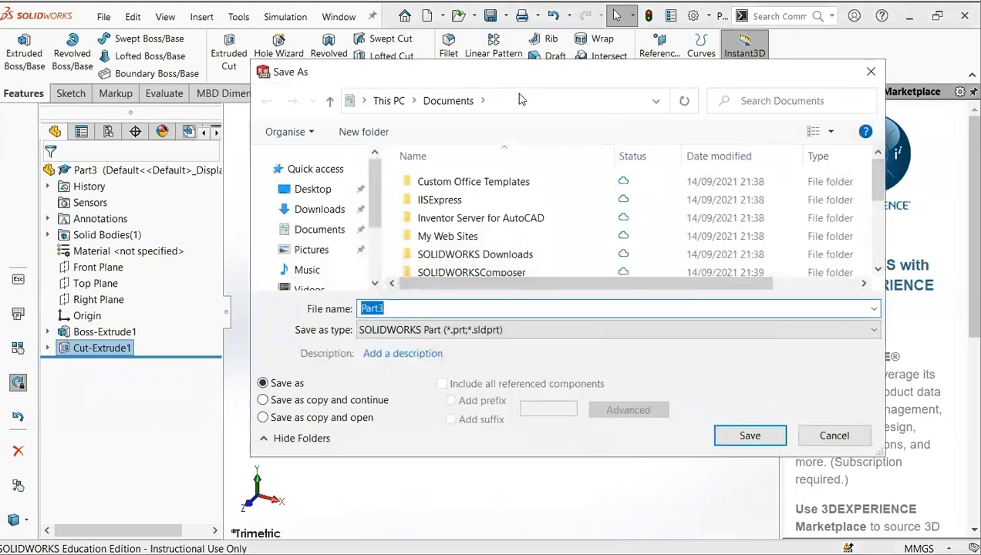
pyautogui.write('Pla')
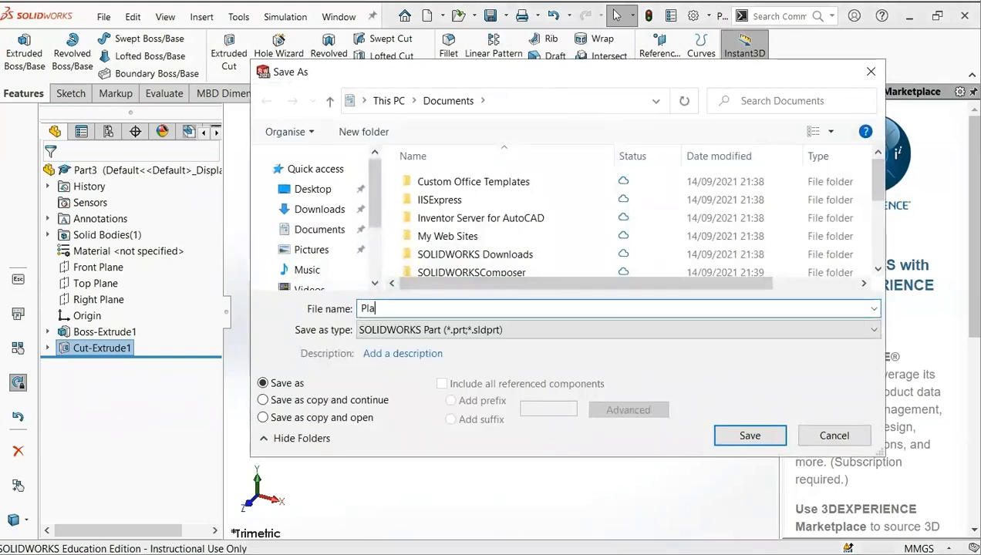
pyautogui.write('te')
pyautogui.press('Return')
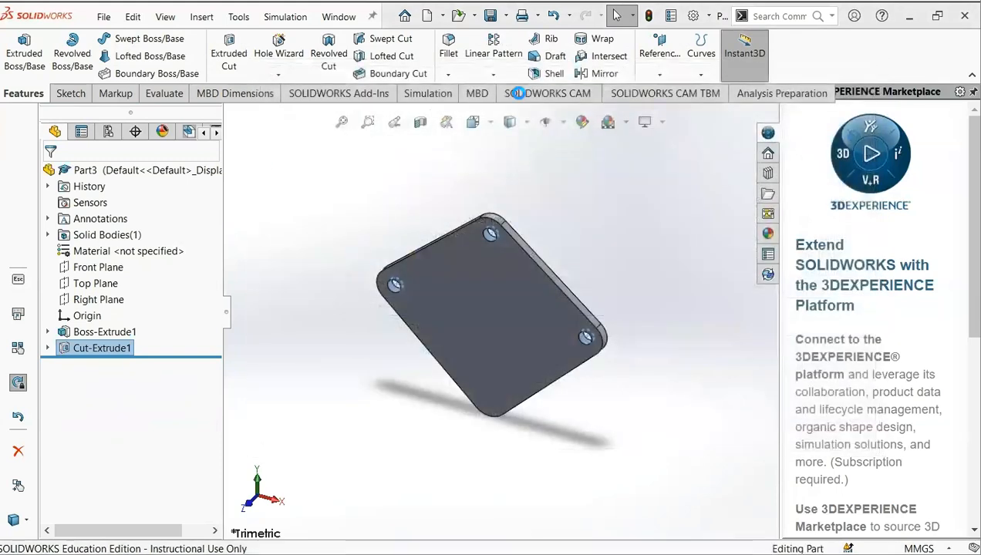